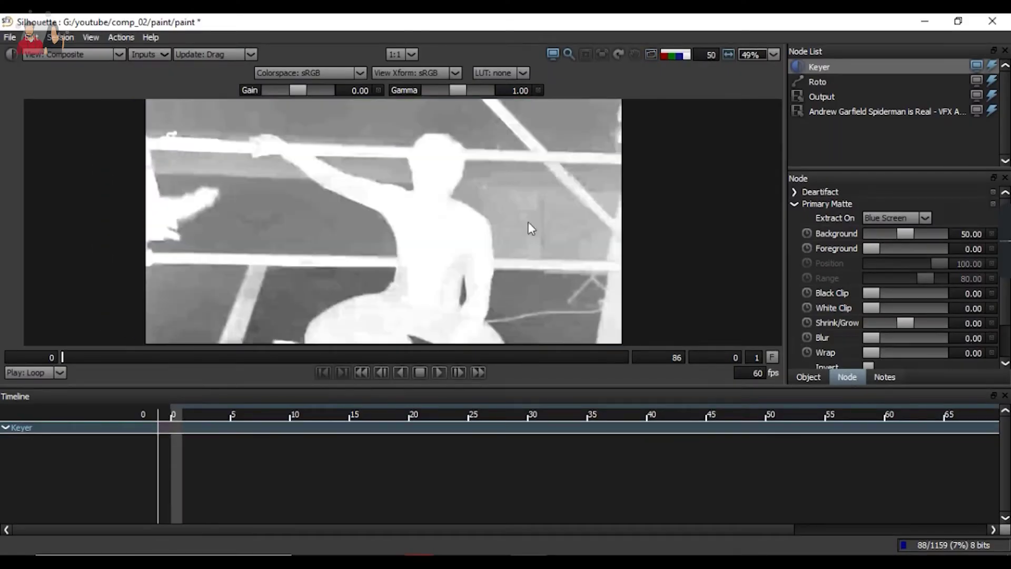
Step: Raise the Keyer's Primary Matte Background value to 54.35
{"action": "left_click", "coordinate": [907, 220]}
{"action": "left_click", "coordinate": [904, 232]}
{"action": "left_click_drag", "start_coordinate": [904, 235], "coordinate": [908, 235]}
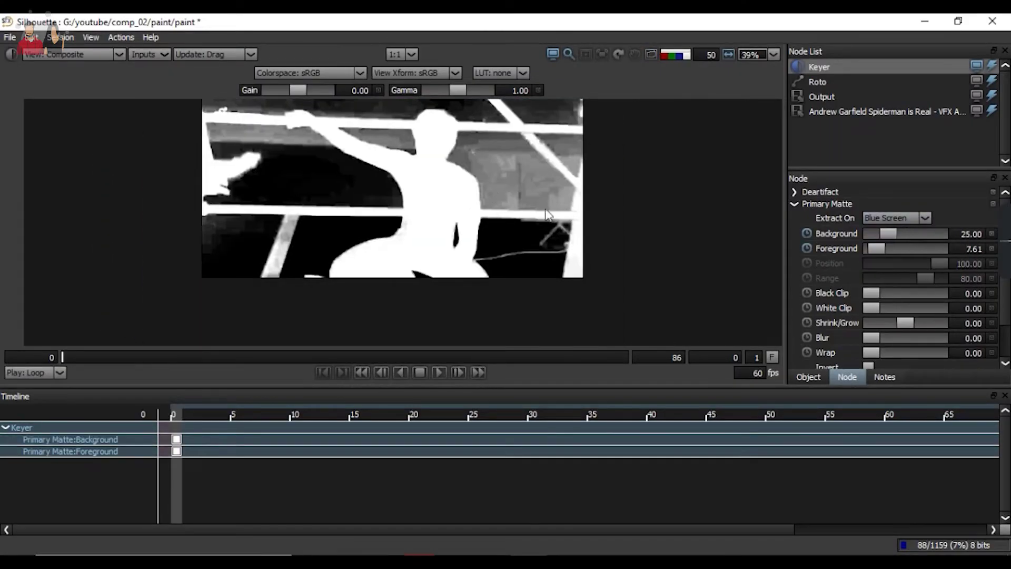
{"action": "mouse_move", "coordinate": [546, 209]}
{"action": "middle_mouse_down"}
{"action": "mouse_move", "coordinate": [530, 222]}
{"action": "mouse_move", "coordinate": [583, 232]}
{"action": "middle_mouse_up"}
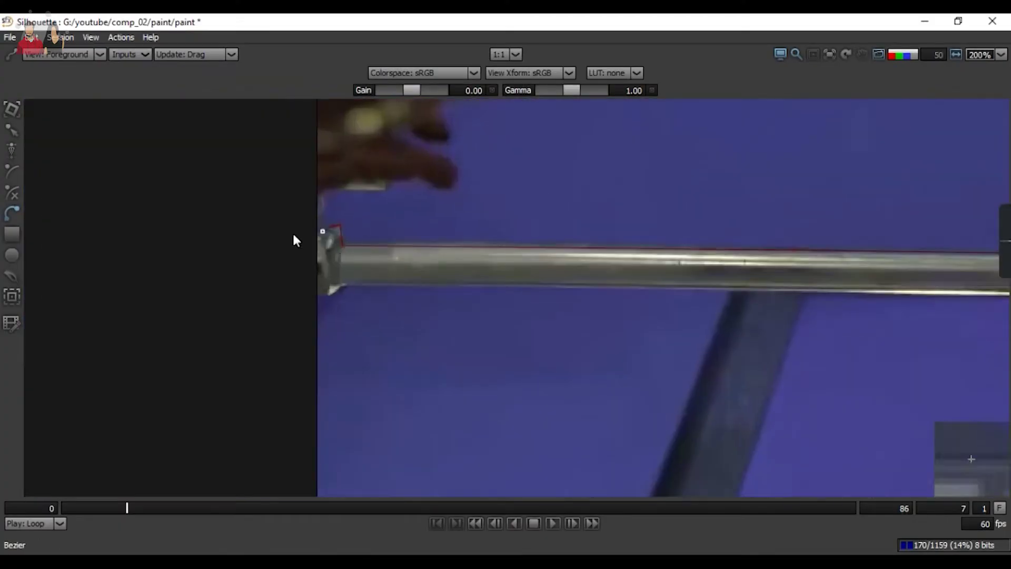
Step: Continue the Bezier shape around the lower railing's left end and along its underside at frame 7
{"action": "left_click", "coordinate": [277, 230]}
{"action": "middle_click_drag", "start_coordinate": [283, 268], "coordinate": [288, 254]}
{"action": "left_click", "coordinate": [279, 287]}
{"action": "left_click", "coordinate": [335, 281]}
{"action": "left_click", "coordinate": [352, 272]}
{"action": "left_click", "coordinate": [785, 279]}
{"action": "middle_click_drag", "start_coordinate": [786, 278], "coordinate": [542, 258]}
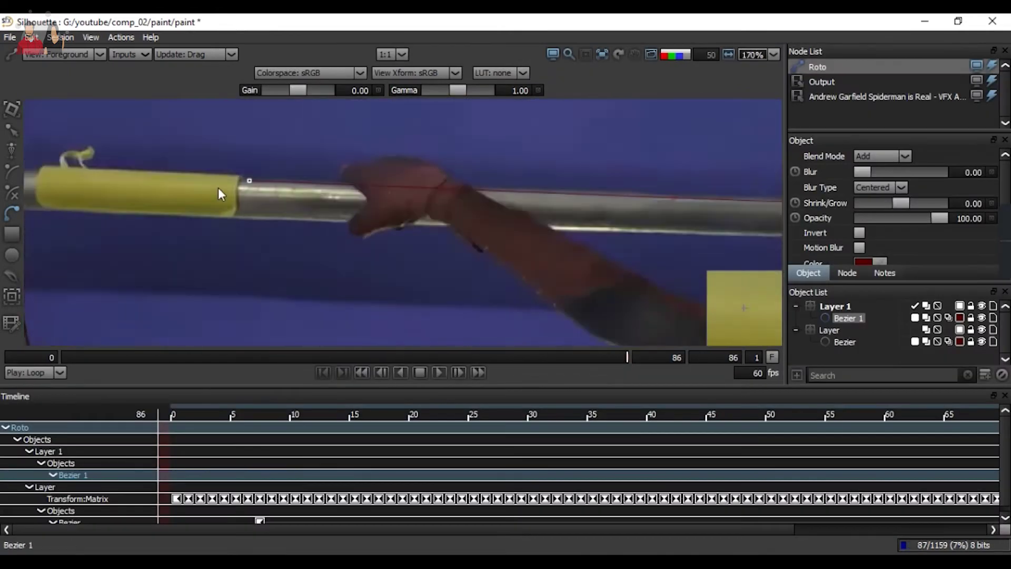
Step: Trace the upper railing's top edge over the yellow padding to beyond the image border with a Bezier at frame 86
{"action": "scroll", "coordinate": [218, 187], "scroll_direction": "up", "scroll_amount": 5}
{"action": "left_click", "coordinate": [247, 172]}
{"action": "left_click", "coordinate": [195, 172]}
{"action": "middle_click_drag", "start_coordinate": [194, 172], "coordinate": [601, 178]}
{"action": "left_click", "coordinate": [453, 170]}
{"action": "left_click", "coordinate": [397, 169]}
{"action": "left_click", "coordinate": [392, 172]}
{"action": "left_click", "coordinate": [308, 165]}
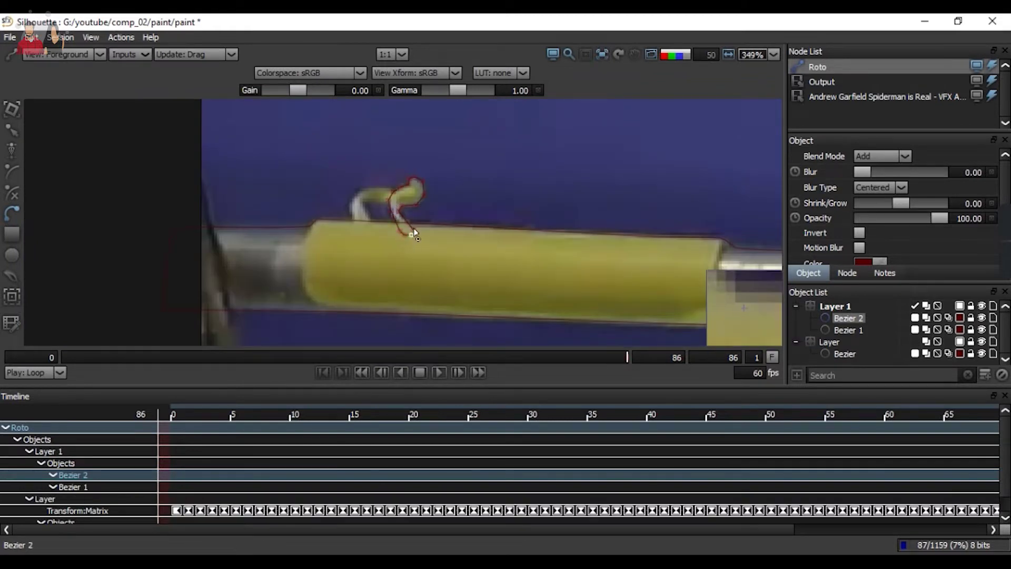
{"action": "scroll", "coordinate": [421, 198], "scroll_direction": "up", "scroll_amount": 3}
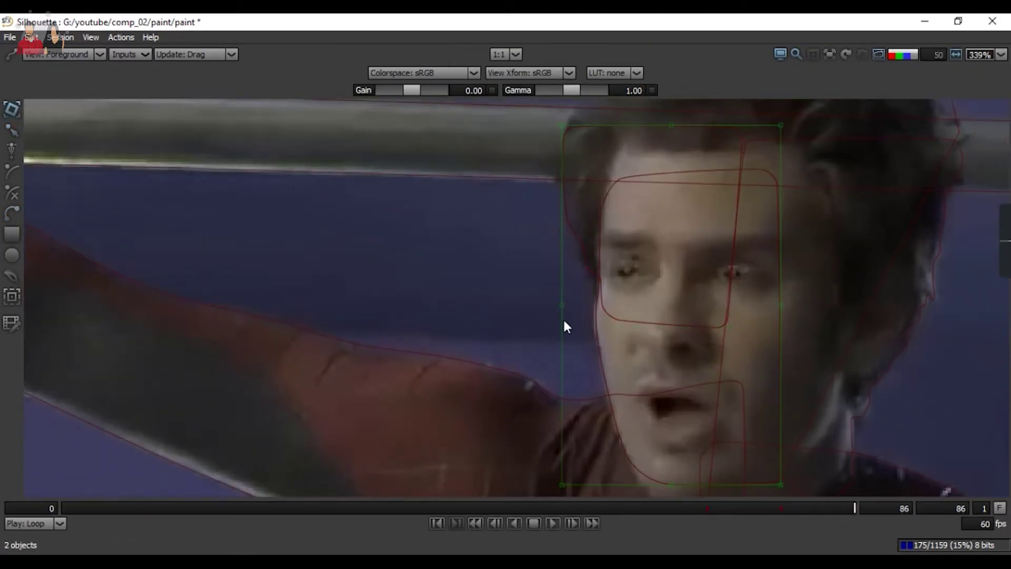
Step: Nudge the face roto shapes to follow the head and refine the outline along the cheek
{"action": "key", "text": "q"}
{"action": "left_click_drag", "start_coordinate": [675, 253], "coordinate": [678, 262]}
{"action": "scroll", "coordinate": [627, 274], "scroll_direction": "up", "scroll_amount": 3}
{"action": "middle_click_drag", "start_coordinate": [606, 348], "coordinate": [611, 308]}
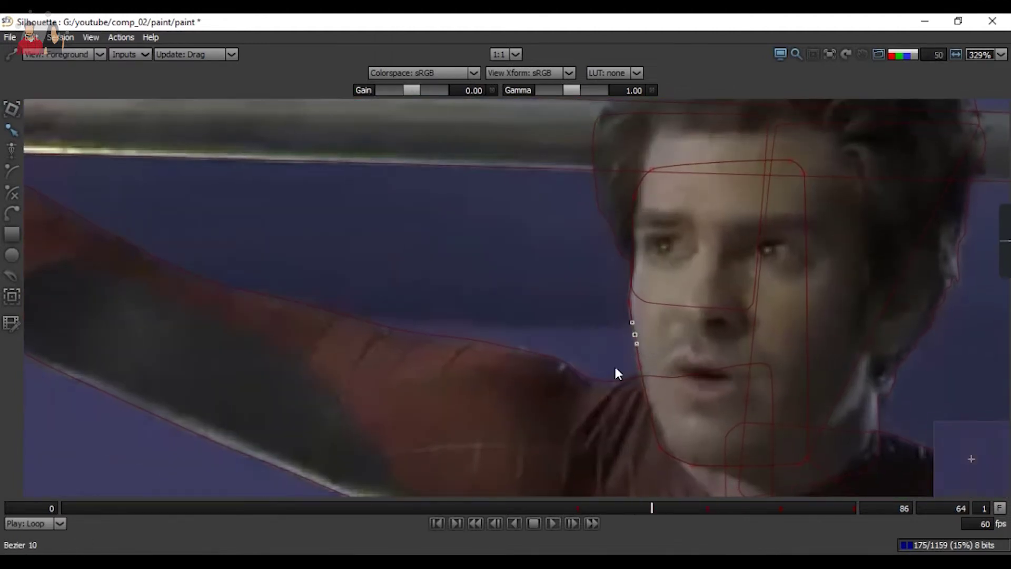
Step: Select the cheek-edge points at frame 64, copy their position from frame 70, and compare the neighbouring keyframes
{"action": "left_click_drag", "start_coordinate": [616, 367], "coordinate": [651, 382], "text": "shift"}
{"action": "key", "text": "x"}
{"action": "key", "text": "x"}
{"action": "key", "text": "shift+x"}
{"action": "key", "text": "z"}
{"action": "key", "text": "z"}
{"action": "key", "text": "x"}
{"action": "key", "text": "x"}
{"action": "key", "text": "x"}
{"action": "key", "text": "z"}
{"action": "key", "text": "z"}
{"action": "key", "text": "z"}
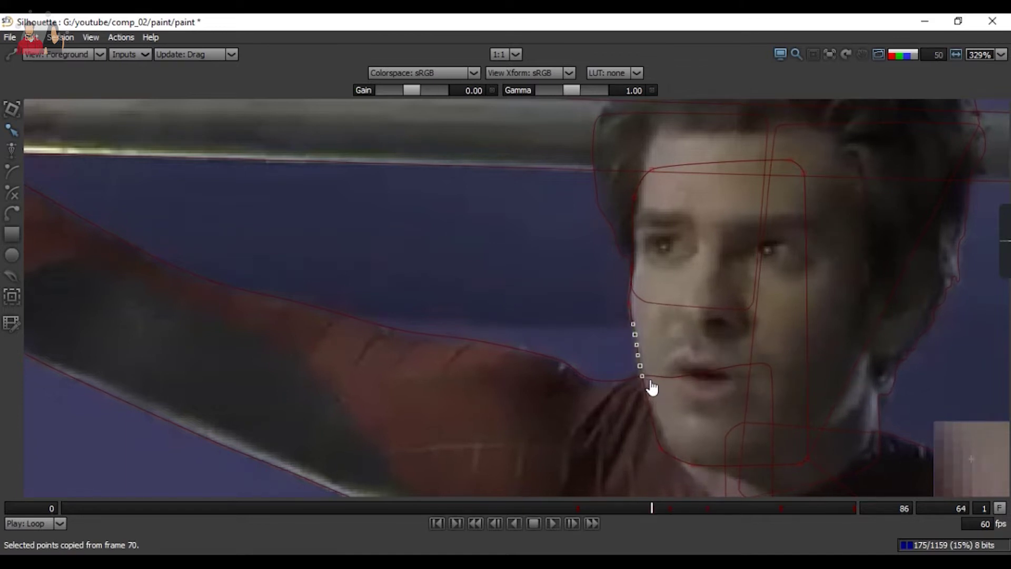
{"action": "key", "text": "x"}
{"action": "key", "text": "x"}
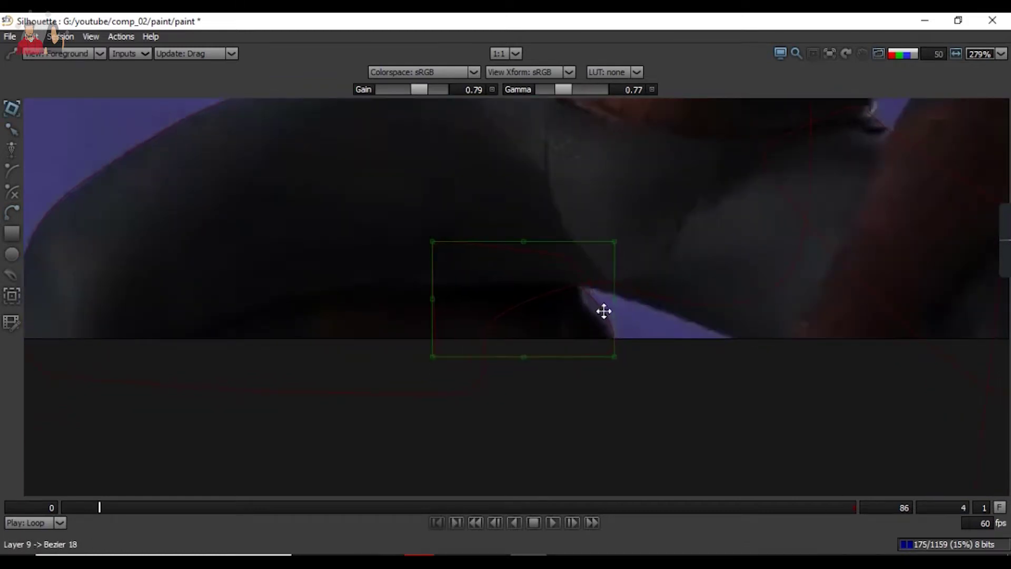
Step: Draw a Bezier shape at frame 0 along the thigh edge above the small blue gap at the image's lower border
{"action": "key", "text": "b"}
{"action": "left_click", "coordinate": [62, 507]}
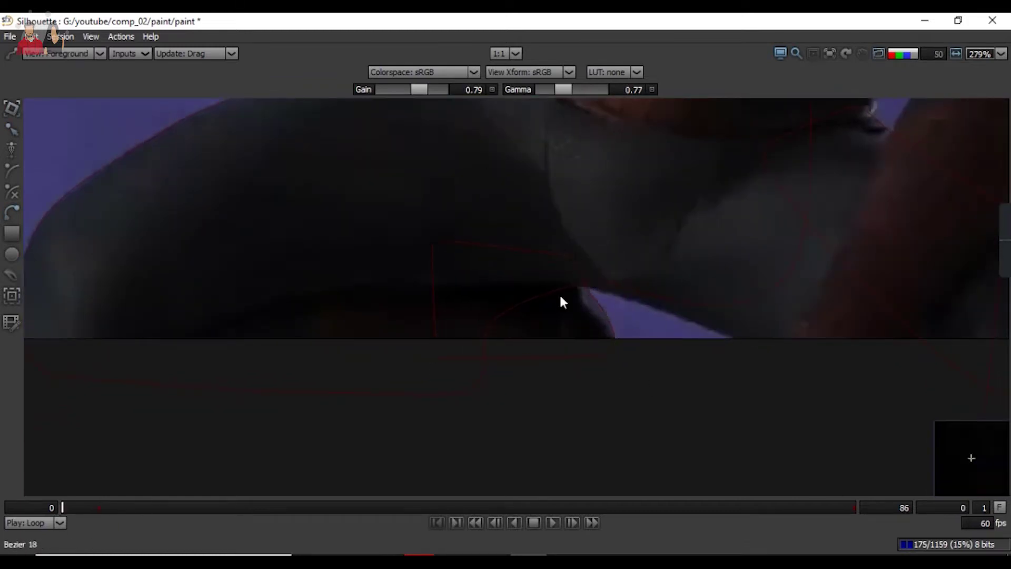
{"action": "left_click", "coordinate": [554, 276]}
{"action": "left_click", "coordinate": [586, 288]}
{"action": "left_click", "coordinate": [626, 298]}
{"action": "left_click", "coordinate": [671, 314]}
{"action": "left_click", "coordinate": [722, 333]}
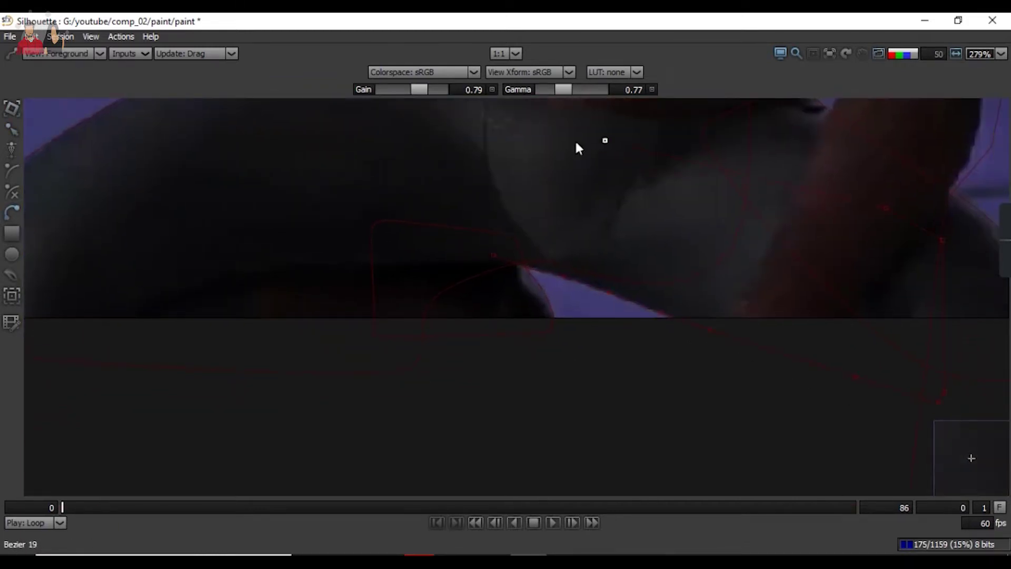
{"action": "left_click", "coordinate": [579, 302]}
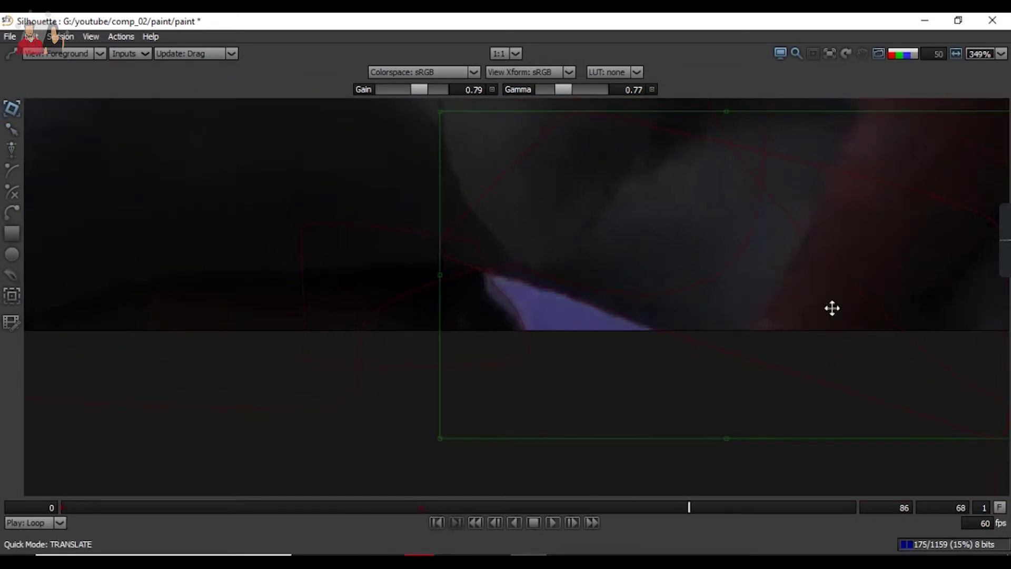
Step: Compare the roto matte output with the source footage around the torso, arm and legs at frame 86
{"action": "left_click", "coordinate": [854, 507]}
{"action": "scroll", "coordinate": [693, 314], "scroll_direction": "down", "scroll_amount": 20}
{"action": "middle_click_drag", "start_coordinate": [590, 126], "coordinate": [531, 285]}
{"action": "key", "text": "3"}
{"action": "scroll", "coordinate": [530, 284], "scroll_direction": "up", "scroll_amount": 5}
{"action": "key", "text": "1"}
{"action": "key", "text": "r"}
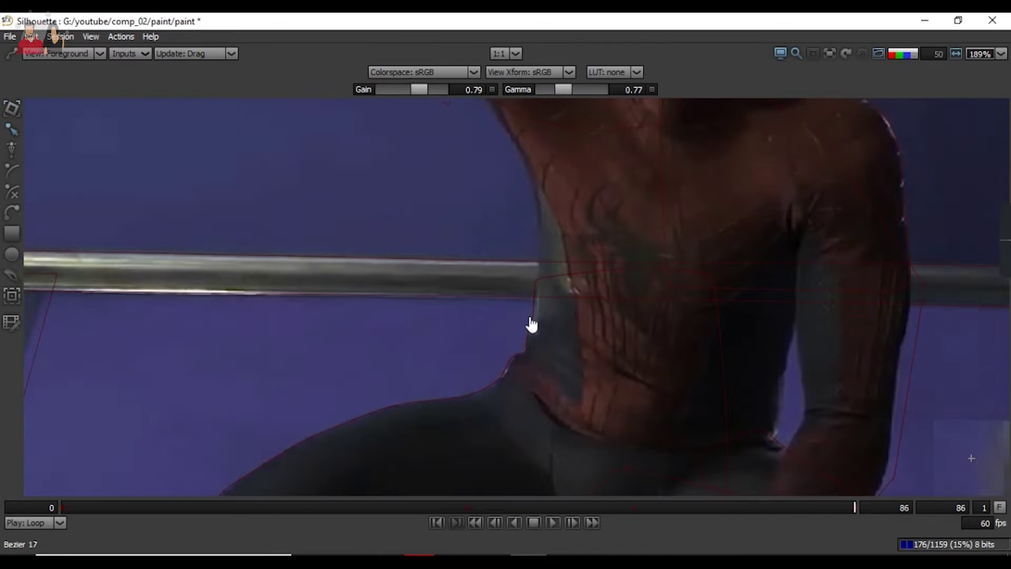
{"action": "scroll", "coordinate": [531, 320], "scroll_direction": "up", "scroll_amount": 2}
{"action": "key", "text": "3"}
{"action": "scroll", "coordinate": [561, 316], "scroll_direction": "down", "scroll_amount": 4}
{"action": "middle_click_drag", "start_coordinate": [757, 338], "coordinate": [649, 374]}
{"action": "scroll", "coordinate": [649, 374], "scroll_direction": "down", "scroll_amount": 8}
{"action": "key", "text": "1"}
{"action": "key", "text": "3"}
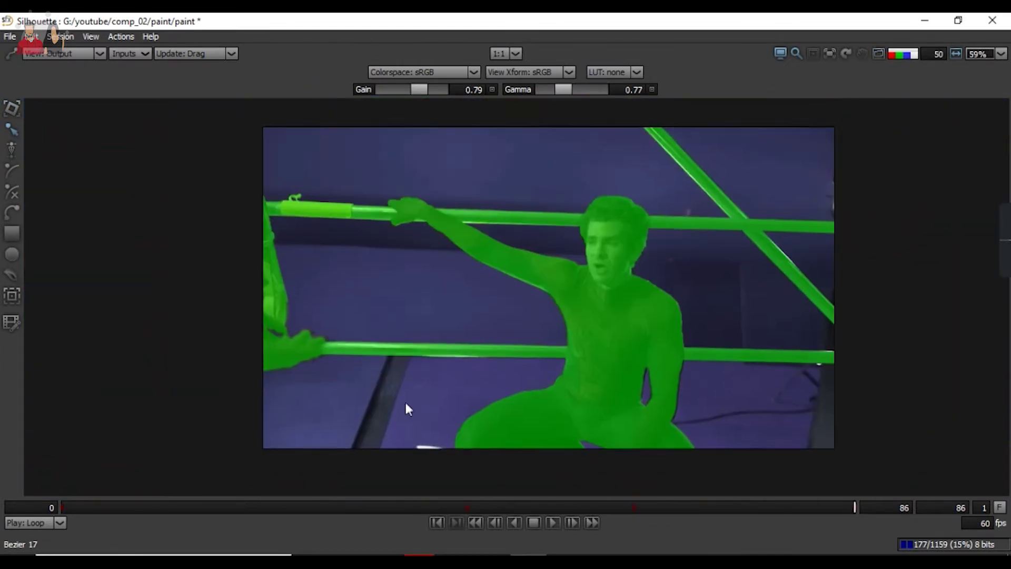
{"action": "key", "text": "a"}
{"action": "scroll", "coordinate": [567, 296], "scroll_direction": "up", "scroll_amount": 5}
{"action": "middle_click_drag", "start_coordinate": [727, 427], "coordinate": [648, 341]}
{"action": "scroll", "coordinate": [647, 340], "scroll_direction": "down", "scroll_amount": 5}
{"action": "key", "text": "1"}
Step: Draw a Bezier shape along the torso edge bordering the gap beside the lowered arm at frame 86, and check its matte
{"action": "scroll", "coordinate": [596, 331], "scroll_direction": "up", "scroll_amount": 12}
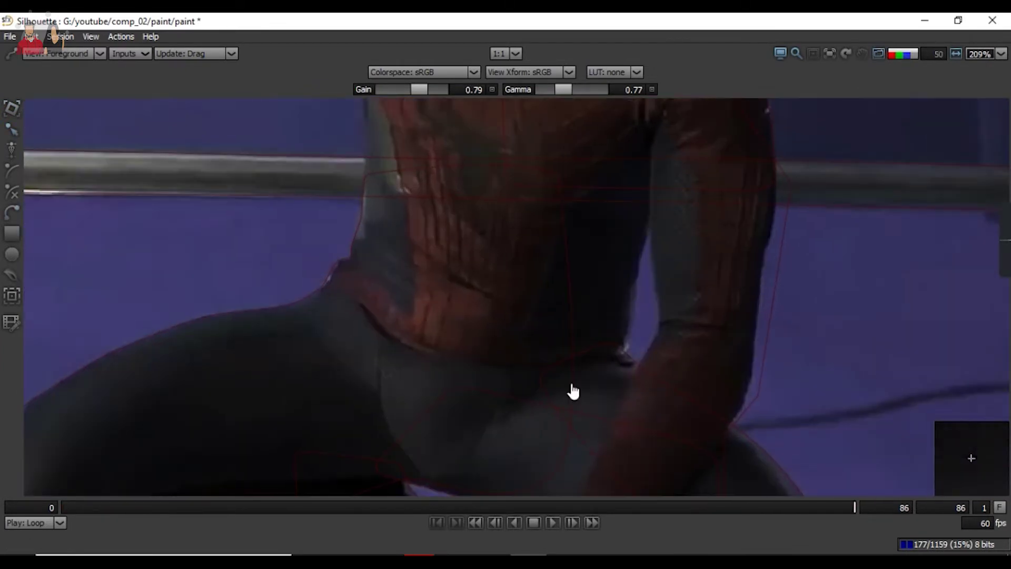
{"action": "left_click", "coordinate": [572, 386]}
{"action": "key", "text": "r"}
{"action": "middle_click_drag", "start_coordinate": [669, 150], "coordinate": [671, 208]}
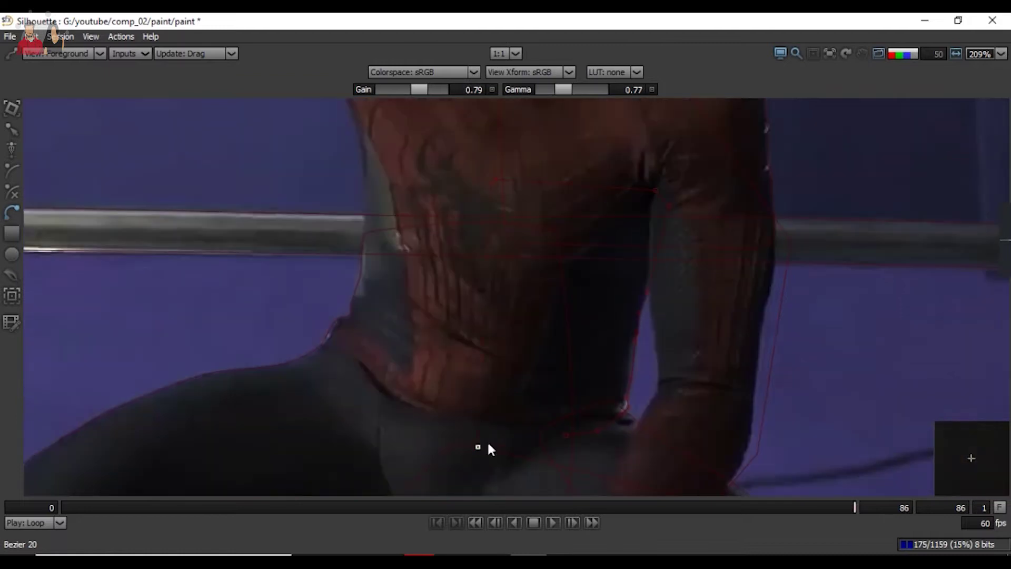
{"action": "scroll", "coordinate": [681, 310], "scroll_direction": "up", "scroll_amount": 2}
{"action": "key", "text": "3"}
{"action": "middle_click_drag", "start_coordinate": [681, 311], "coordinate": [679, 227]}
{"action": "key", "text": "1"}
Step: Nudge the torso shape beside the arm gap left and up to match the footage at frame 48
{"action": "left_click_drag", "start_coordinate": [837, 507], "coordinate": [504, 507]}
{"action": "key", "text": "t"}
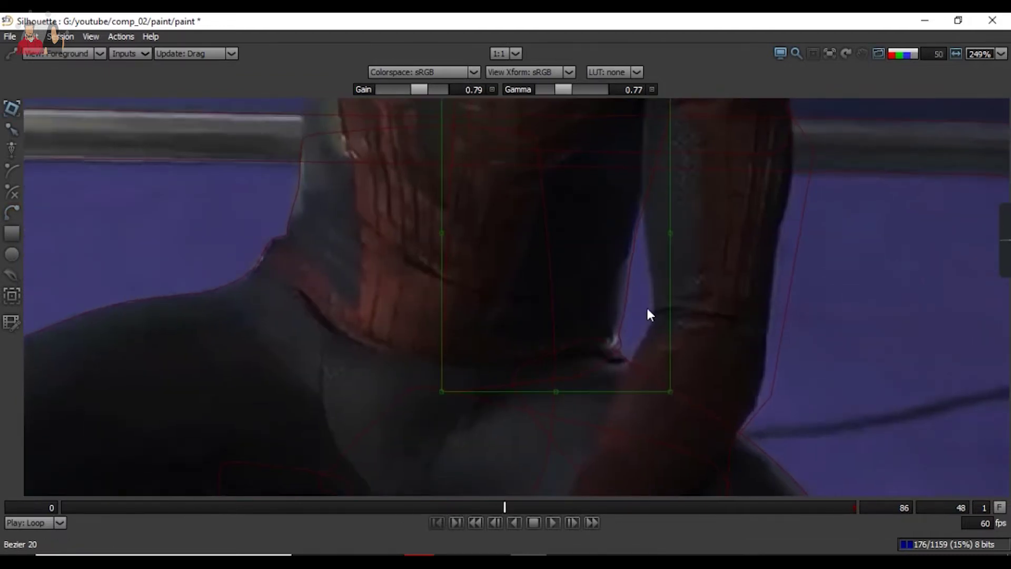
{"action": "key", "text": "Left"}
{"action": "key", "text": "Left"}
{"action": "key", "text": "Up"}
{"action": "key", "text": "Up"}
{"action": "left_click", "coordinate": [835, 507]}
Step: Nudge the torso shape beside the arm gap into place at frames 70 and 17, ending at frame 0
{"action": "left_click", "coordinate": [706, 507]}
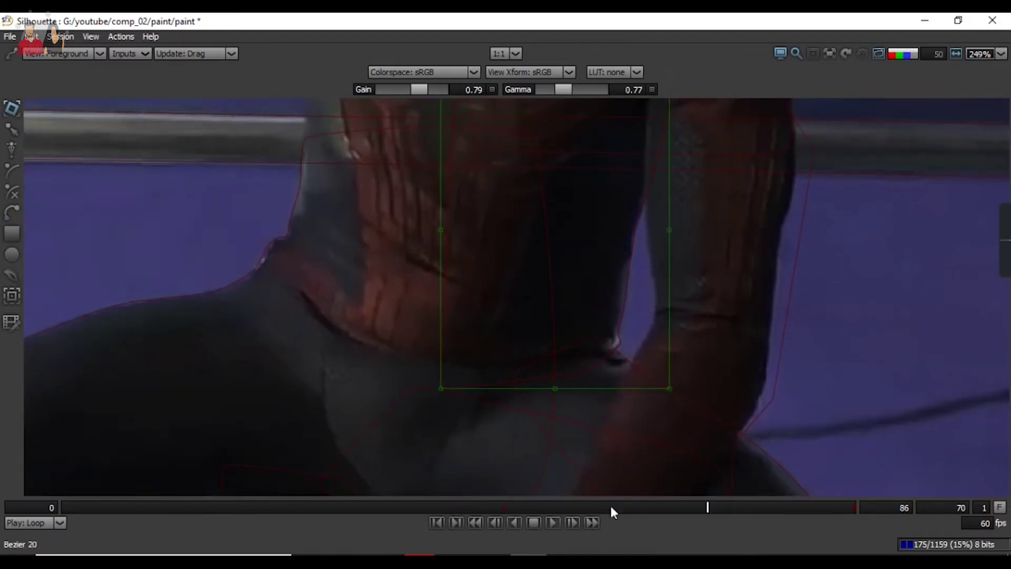
{"action": "left_click", "coordinate": [218, 507]}
{"action": "key", "text": "Left"}
{"action": "key", "text": "Left"}
{"action": "key", "text": "Left"}
{"action": "key", "text": "Left"}
{"action": "key", "text": "Up"}
{"action": "key", "text": "Up"}
{"action": "key", "text": "Up"}
{"action": "key", "text": "shift+x"}
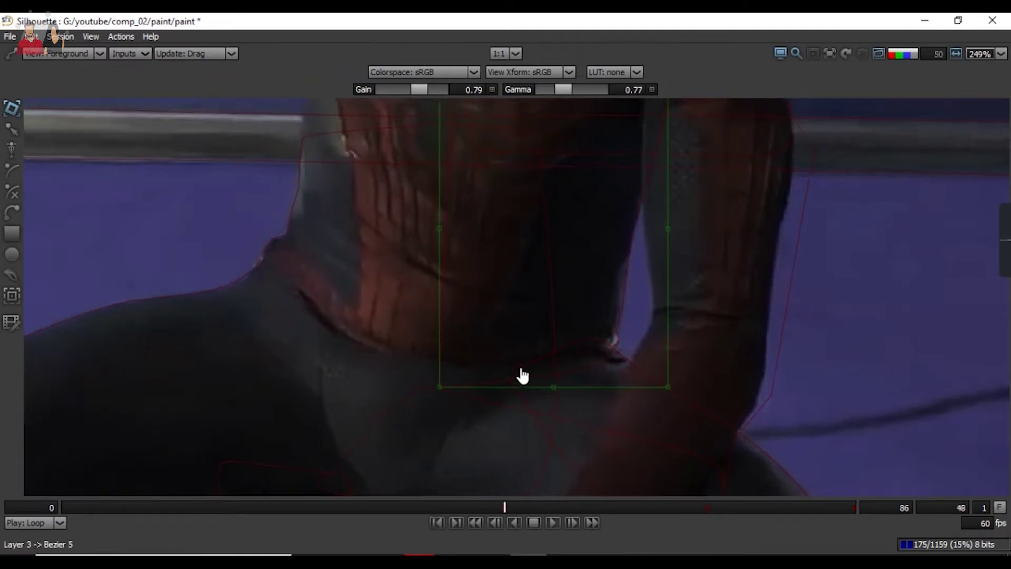
{"action": "left_click_drag", "start_coordinate": [218, 507], "coordinate": [1, 500]}
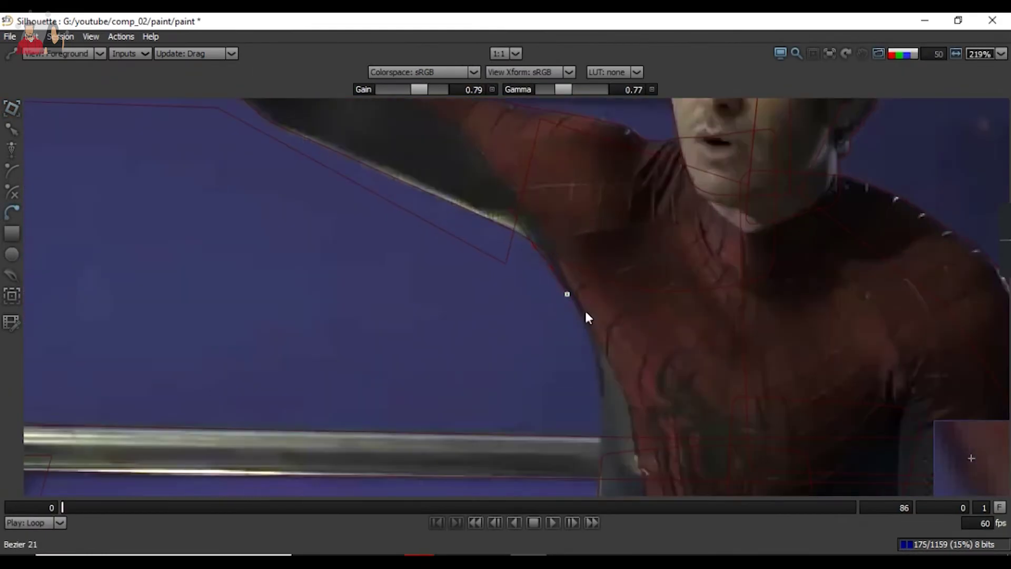
Step: Draw a Bezier shape at frame 0 along the side of the torso from the armpit to the lower railing
{"action": "left_click", "coordinate": [589, 327]}
{"action": "middle_click_drag", "start_coordinate": [593, 354], "coordinate": [578, 293]}
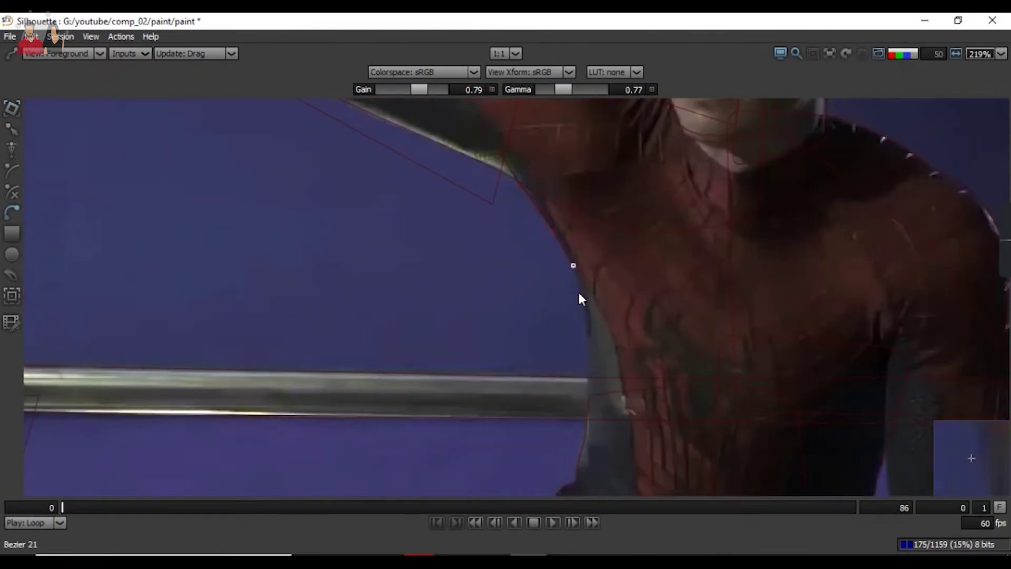
{"action": "left_click", "coordinate": [584, 327]}
{"action": "middle_click_drag", "start_coordinate": [583, 398], "coordinate": [577, 286]}
{"action": "left_click", "coordinate": [798, 296]}
{"action": "left_click", "coordinate": [799, 285]}
{"action": "middle_click_drag", "start_coordinate": [794, 231], "coordinate": [628, 406]}
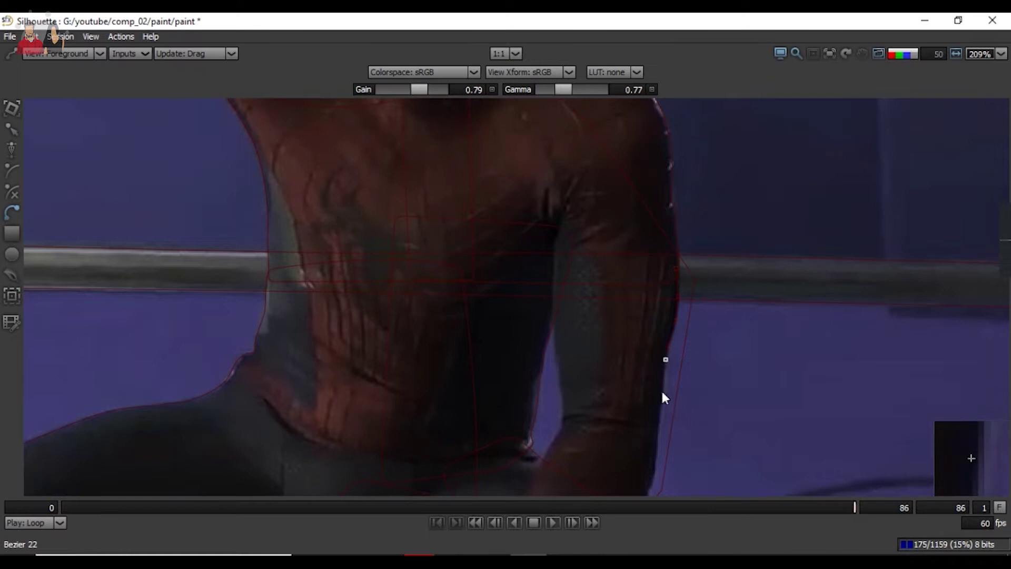
Step: Draw a Bezier shape at frame 86 along the outer edge of the lowered arm and close it inside the body
{"action": "middle_click_drag", "start_coordinate": [662, 393], "coordinate": [664, 248]}
{"action": "left_click", "coordinate": [661, 311]}
{"action": "left_click", "coordinate": [655, 339]}
{"action": "left_click", "coordinate": [623, 391]}
{"action": "left_click", "coordinate": [523, 369]}
{"action": "middle_click_drag", "start_coordinate": [523, 369], "coordinate": [529, 405]}
{"action": "left_click", "coordinate": [549, 347]}
{"action": "left_click", "coordinate": [570, 309]}
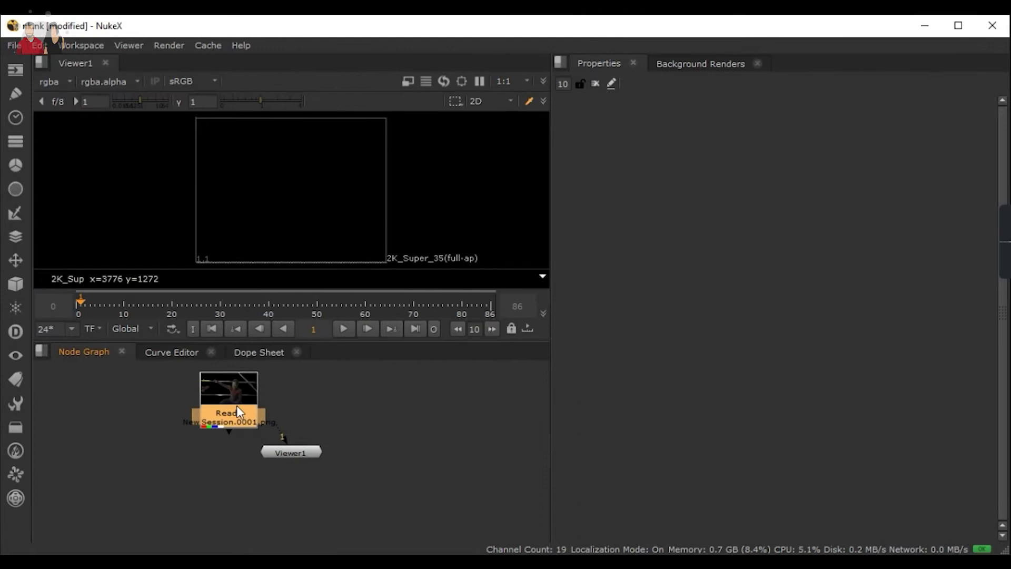
Step: In NukeX, set the Merge operation to under and add the production ID_4146815 clip to the node graph
{"action": "left_click", "coordinate": [314, 452]}
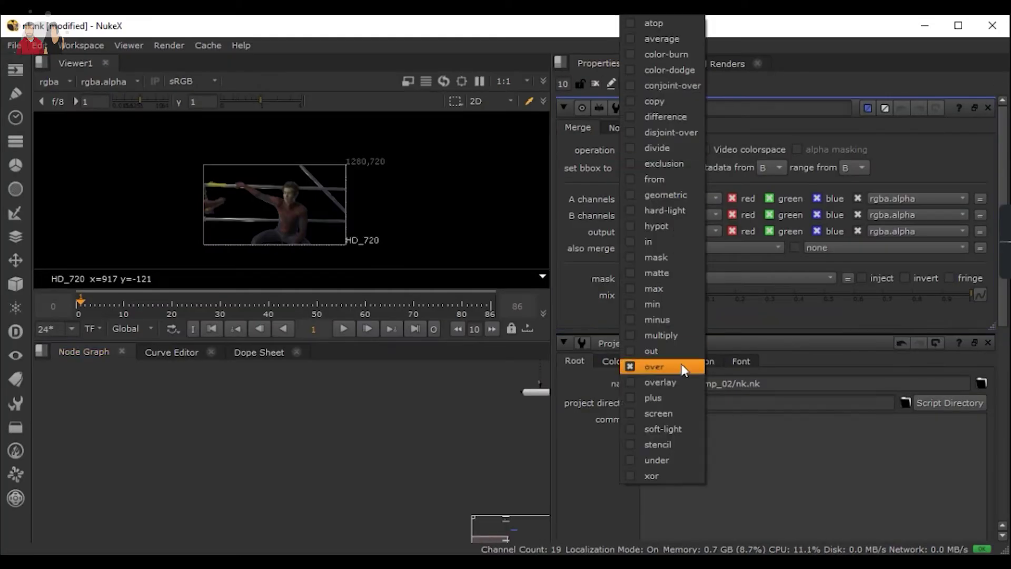
{"action": "left_click", "coordinate": [662, 475]}
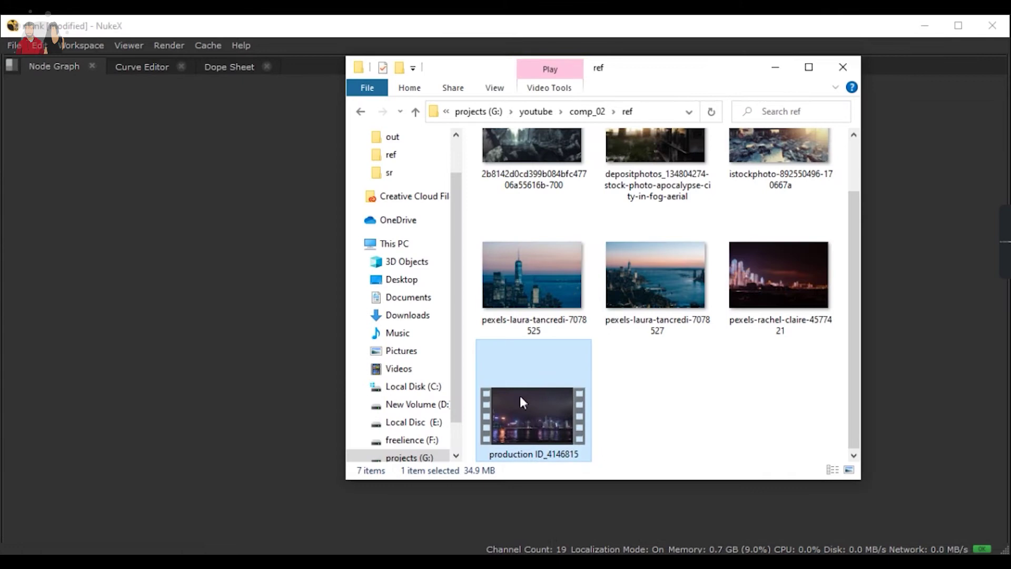
{"action": "left_click_drag", "start_coordinate": [519, 396], "coordinate": [358, 157]}
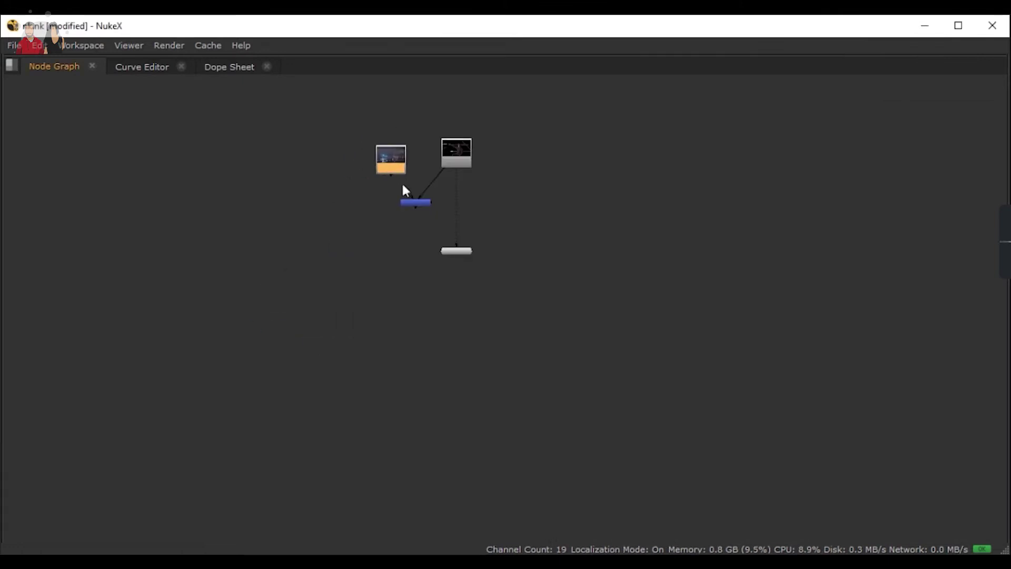
Step: Preview the merged composite with the city background across the early frames and return to frame 0
{"action": "key", "text": "space"}
{"action": "scroll", "coordinate": [371, 143], "scroll_direction": "down", "scroll_amount": 1}
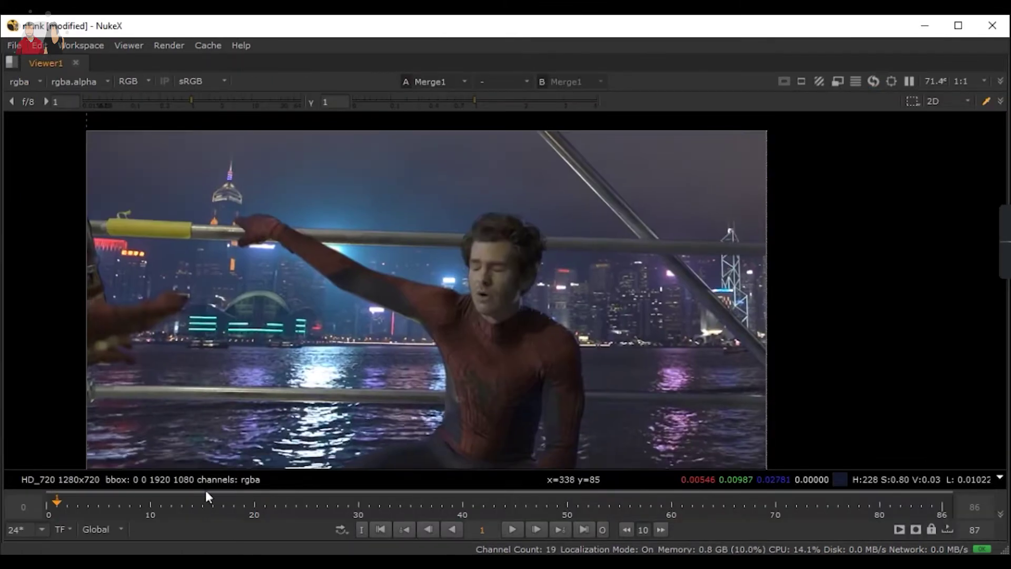
{"action": "left_click_drag", "start_coordinate": [204, 501], "coordinate": [377, 517]}
{"action": "left_click", "coordinate": [380, 525]}
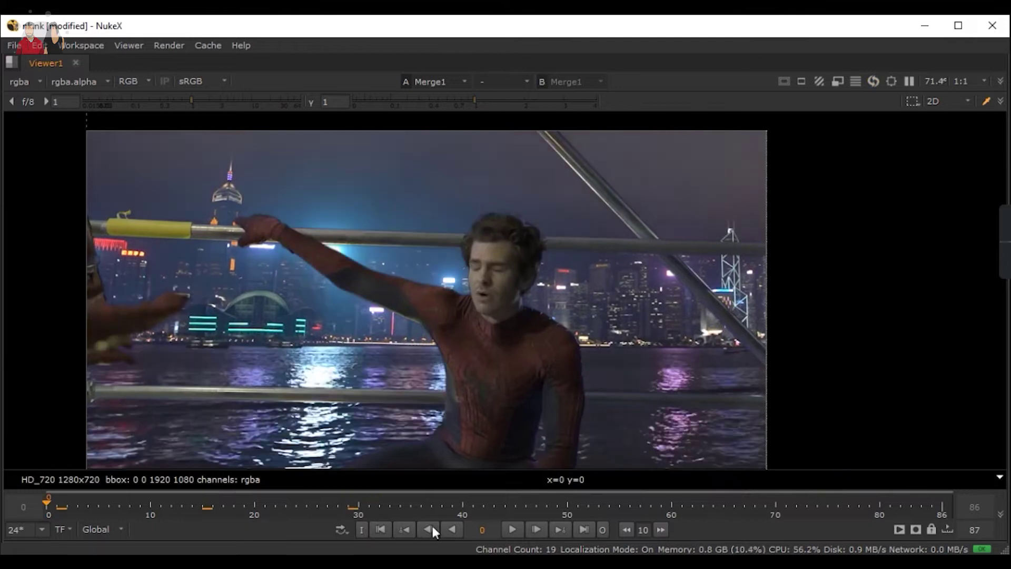
{"action": "scroll", "coordinate": [425, 334], "scroll_direction": "down", "scroll_amount": 3}
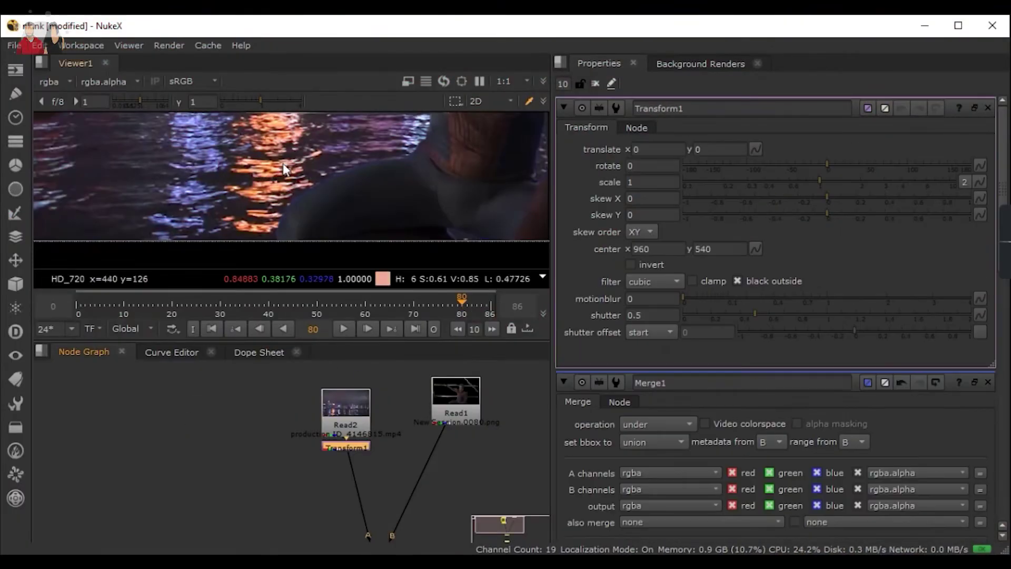
Step: Scale down the city background footage with its Transform node and enlarge the viewer to check the framing
{"action": "scroll", "coordinate": [305, 209], "scroll_direction": "down", "scroll_amount": 2}
{"action": "middle_click_drag", "start_coordinate": [304, 210], "coordinate": [273, 283]}
{"action": "middle_click_drag", "start_coordinate": [363, 174], "coordinate": [371, 159]}
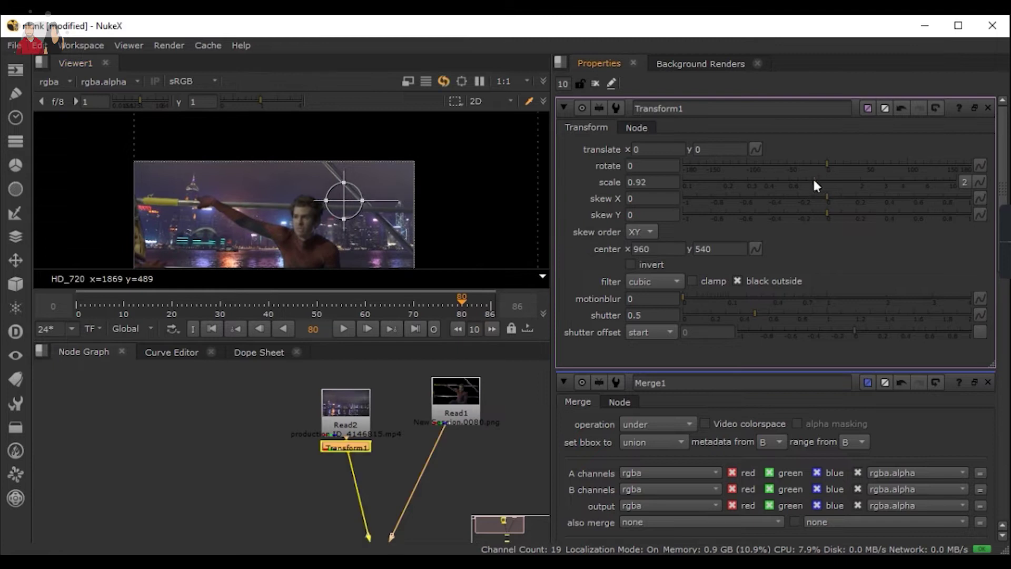
{"action": "left_click_drag", "start_coordinate": [815, 180], "coordinate": [796, 183]}
{"action": "key", "text": "space"}
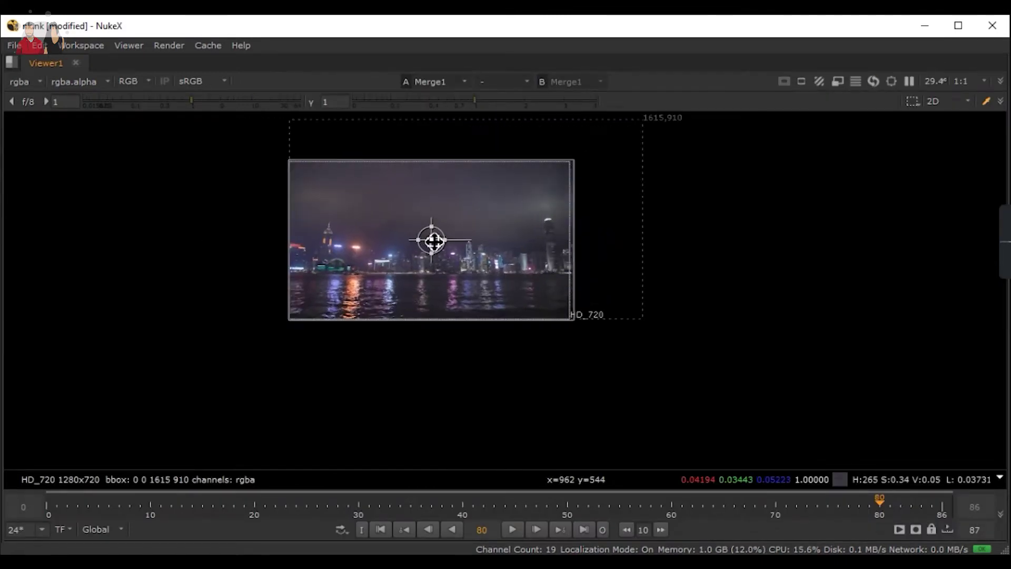
Step: Move the city background down so the skyline sits lower behind the figure, and turn off the viewer overlay
{"action": "key", "text": "2"}
{"action": "scroll", "coordinate": [467, 264], "scroll_direction": "up", "scroll_amount": 2}
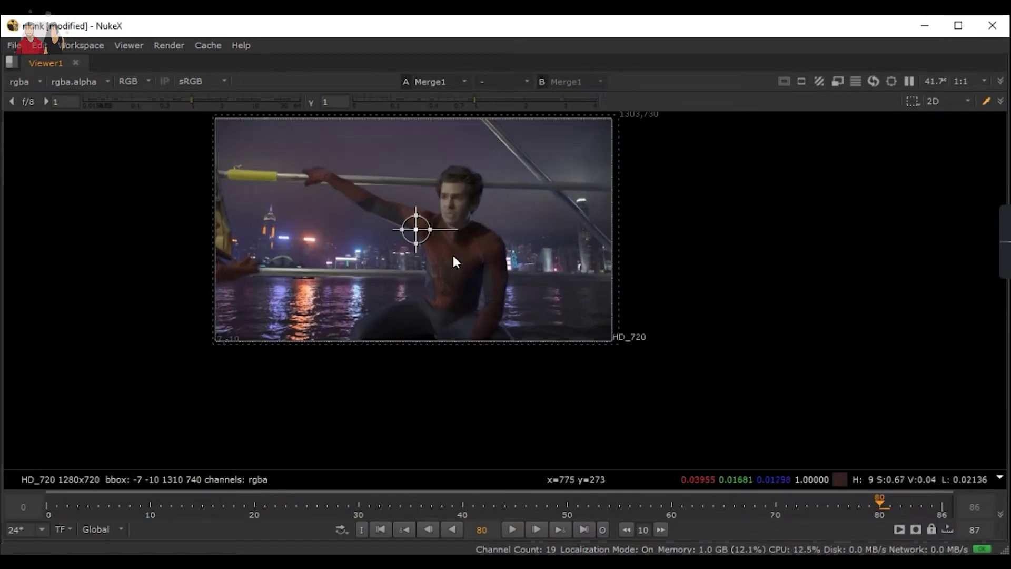
{"action": "left_click_drag", "start_coordinate": [417, 229], "coordinate": [417, 294]}
{"action": "key", "text": "o"}
{"action": "scroll", "coordinate": [451, 273], "scroll_direction": "down", "scroll_amount": 1}
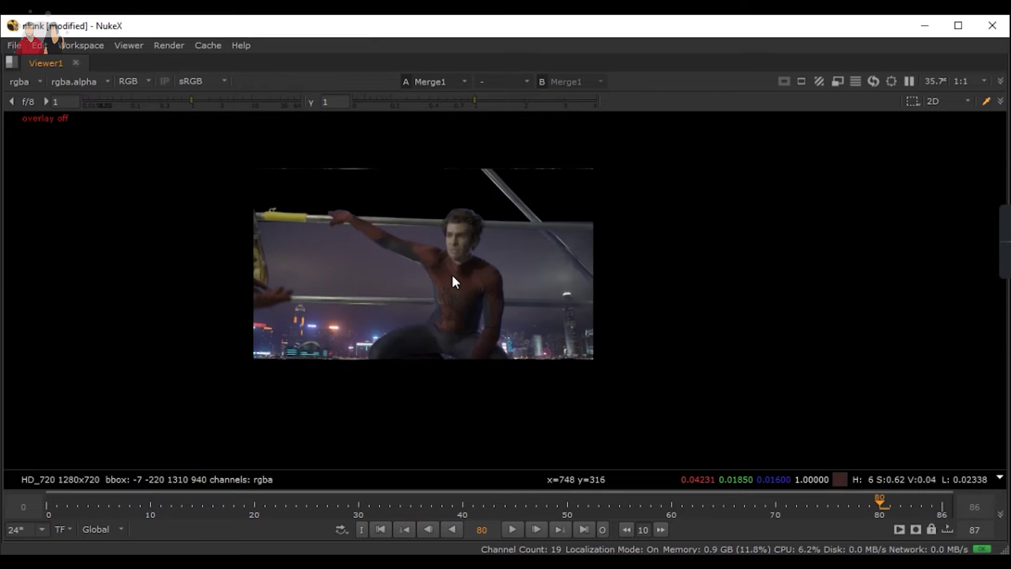
Step: Scrub through the composite to check the repositioned background against the figure and railings
{"action": "key", "text": "space"}
{"action": "key", "text": "space"}
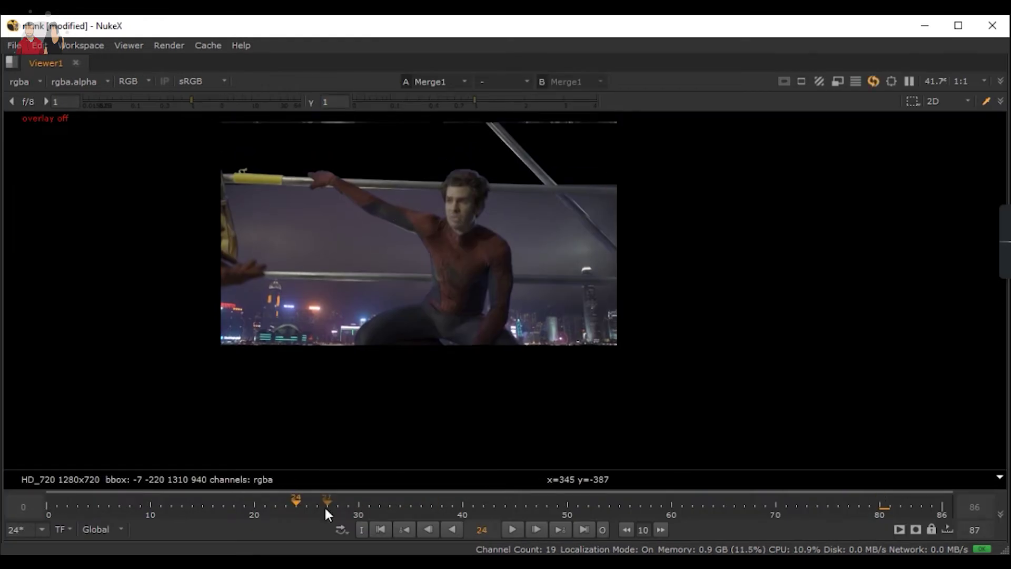
{"action": "left_click", "coordinate": [325, 507]}
{"action": "left_click", "coordinate": [485, 506]}
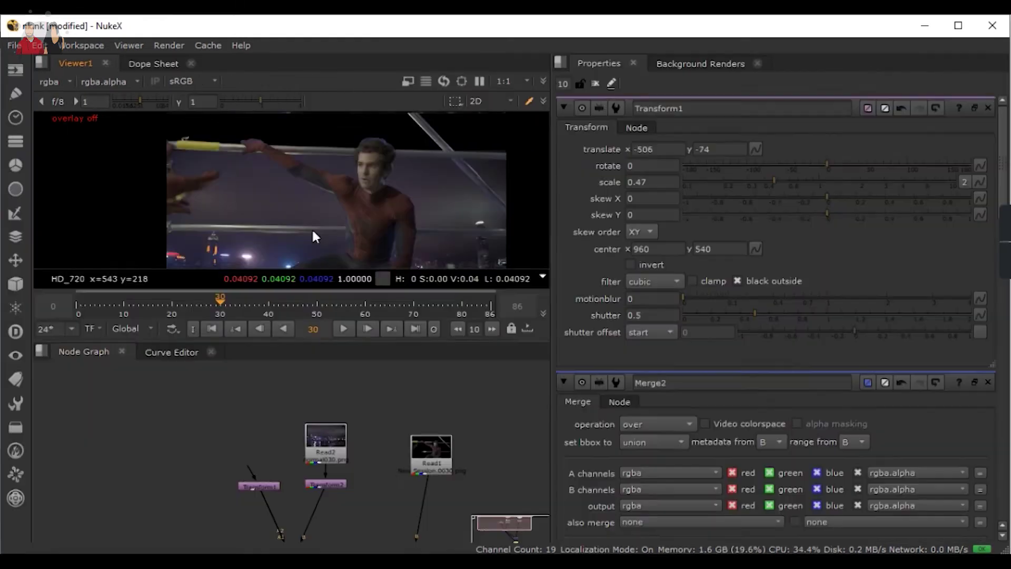
{"action": "scroll", "coordinate": [314, 237], "scroll_direction": "down", "scroll_amount": 1}
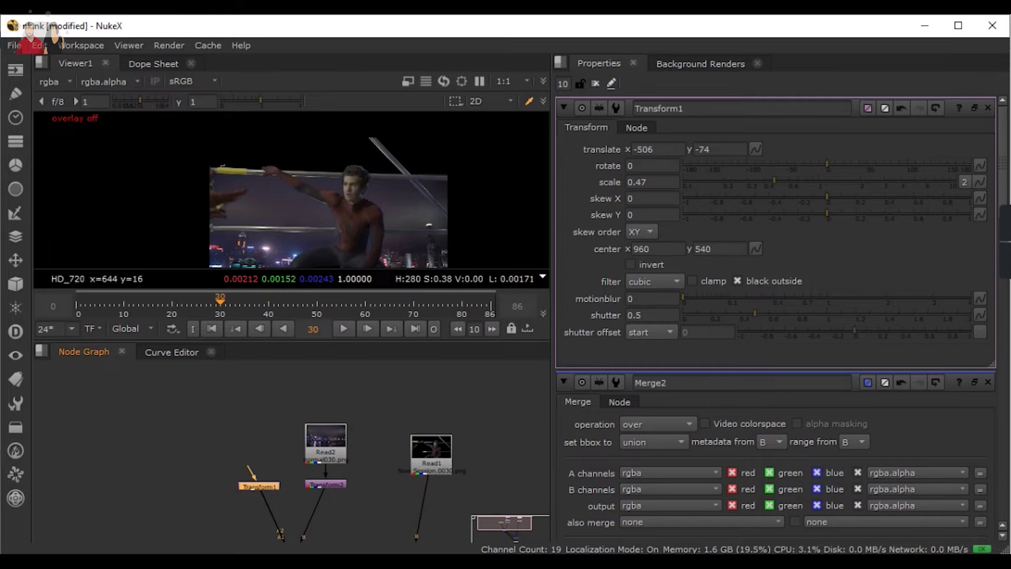
Step: Bring the flipped city image sequence into the node graph above Transform1 and review the composite at full size
{"action": "left_click", "coordinate": [373, 544]}
{"action": "left_click_drag", "start_coordinate": [285, 124], "coordinate": [250, 400]}
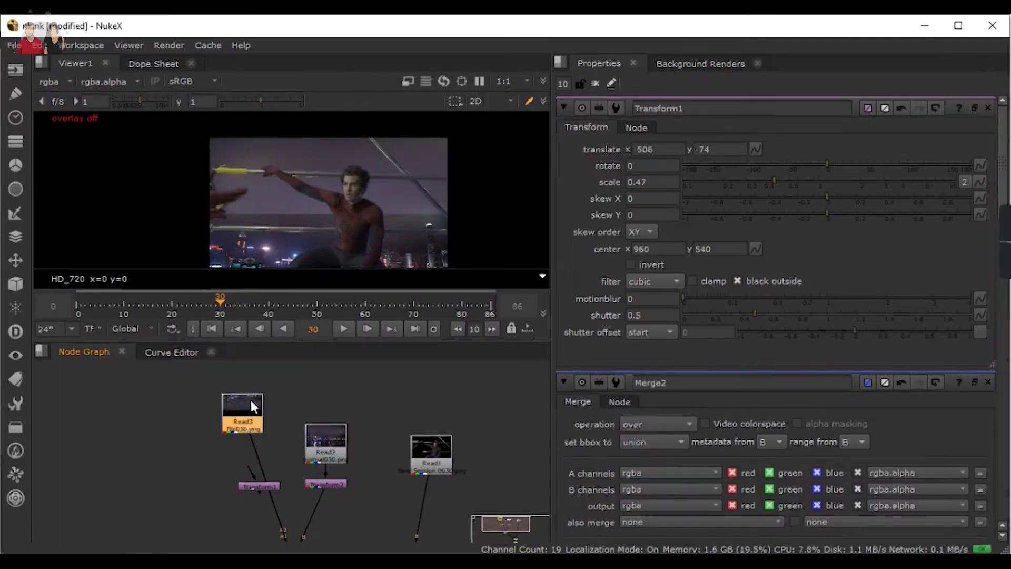
{"action": "key", "text": "space"}
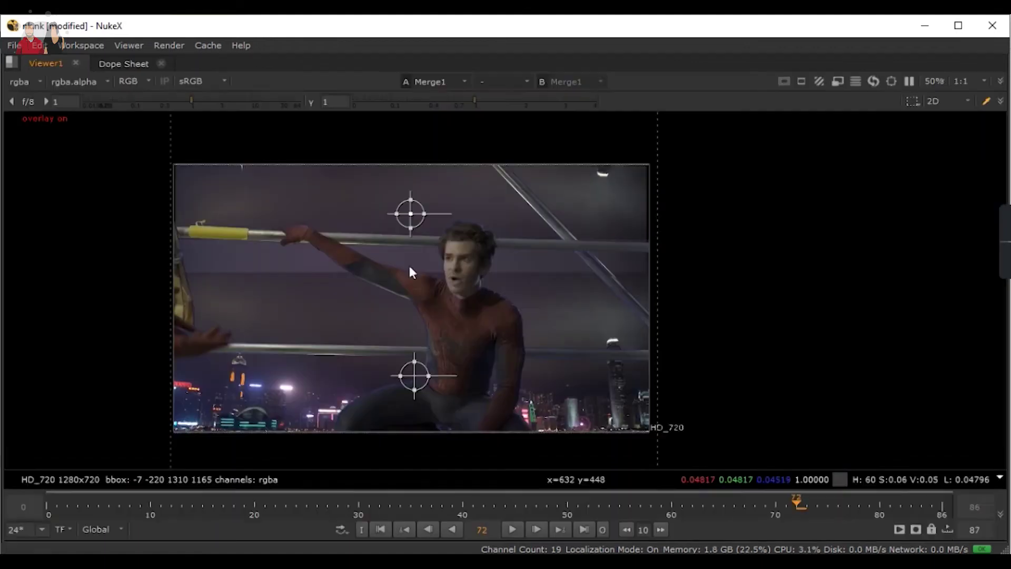
{"action": "left_click_drag", "start_coordinate": [413, 211], "coordinate": [416, 294]}
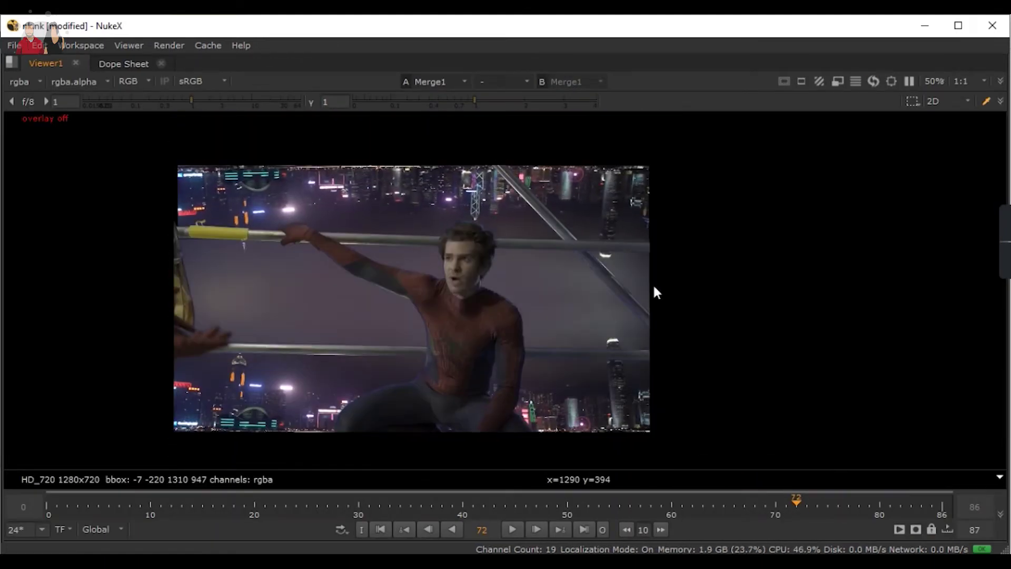
{"action": "scroll", "coordinate": [524, 298], "scroll_direction": "down", "scroll_amount": 2}
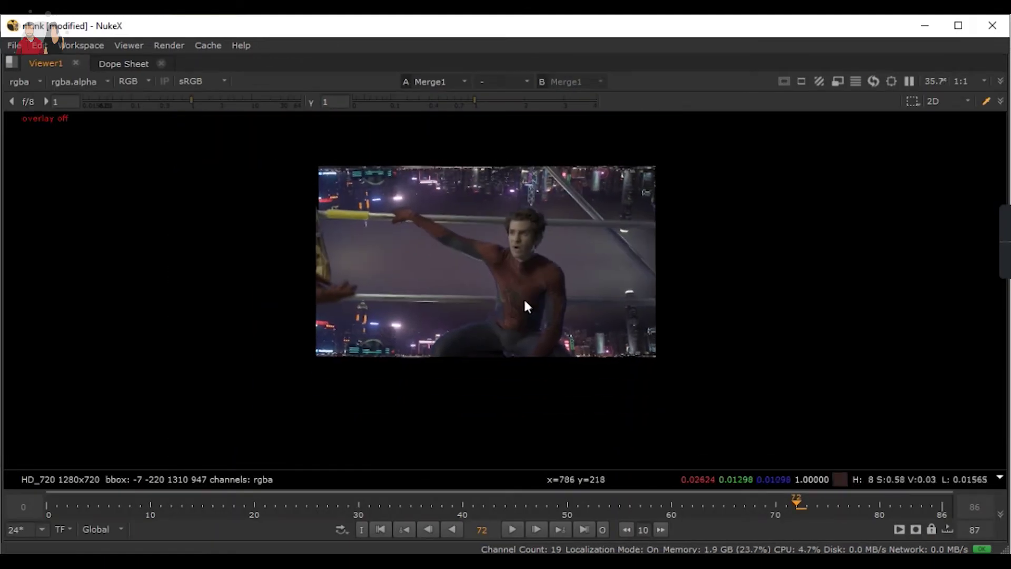
{"action": "scroll", "coordinate": [517, 304], "scroll_direction": "up", "scroll_amount": 1}
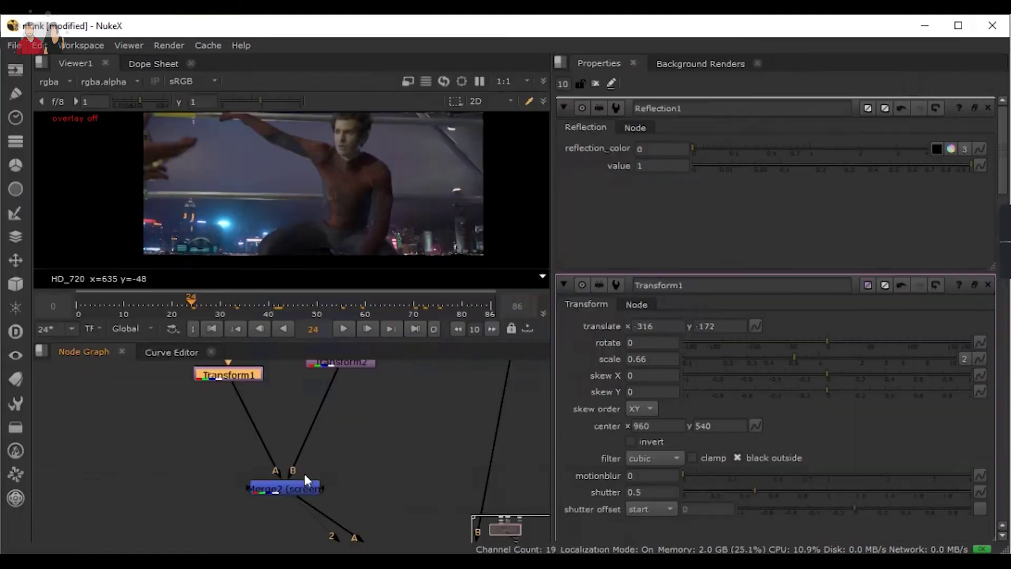
Step: Add a Defocus node after the background merge, Merge2, and set its defocus to 10
{"action": "left_click_drag", "start_coordinate": [308, 480], "coordinate": [297, 437]}
{"action": "key", "text": "Tab"}
{"action": "type", "text": "def"}
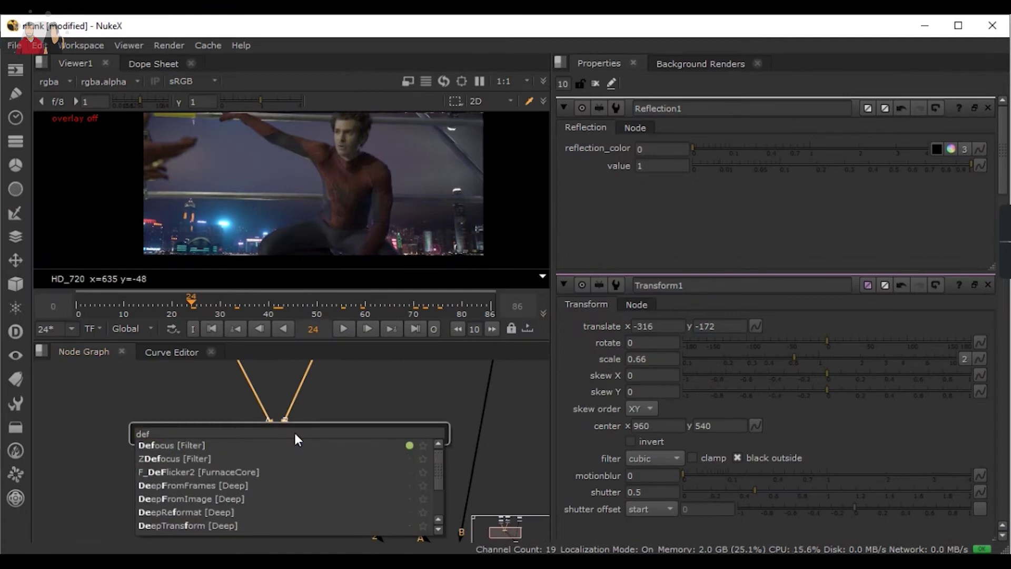
{"action": "key", "text": "Return"}
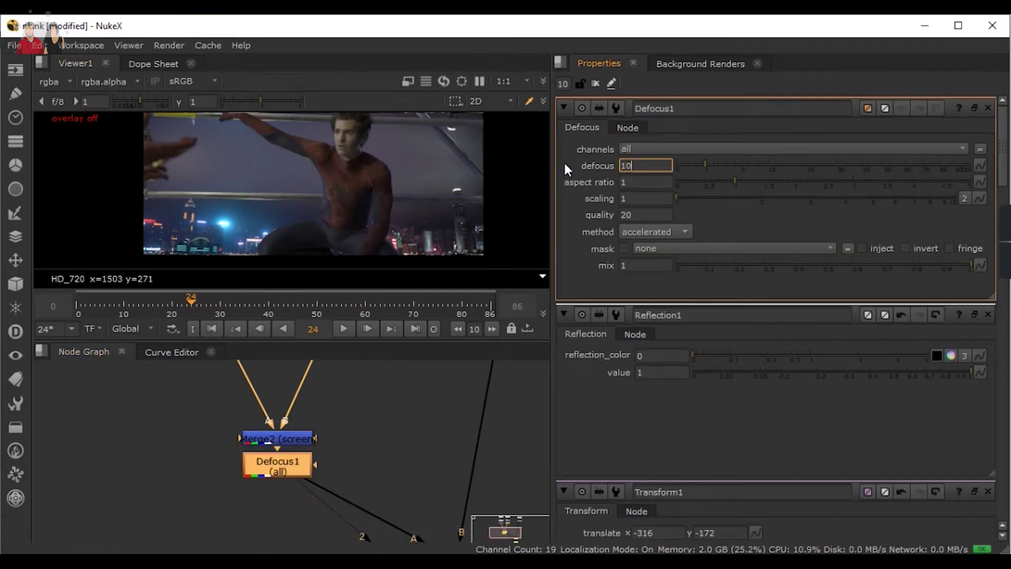
{"action": "key", "text": "Return"}
Step: Check the blurred city behind the figure and set the background's defocus to 5
{"action": "scroll", "coordinate": [399, 174], "scroll_direction": "down", "scroll_amount": 2}
{"action": "middle_click_drag", "start_coordinate": [375, 158], "coordinate": [427, 147]}
{"action": "scroll", "coordinate": [380, 211], "scroll_direction": "up", "scroll_amount": 2}
{"action": "left_click", "coordinate": [634, 167]}
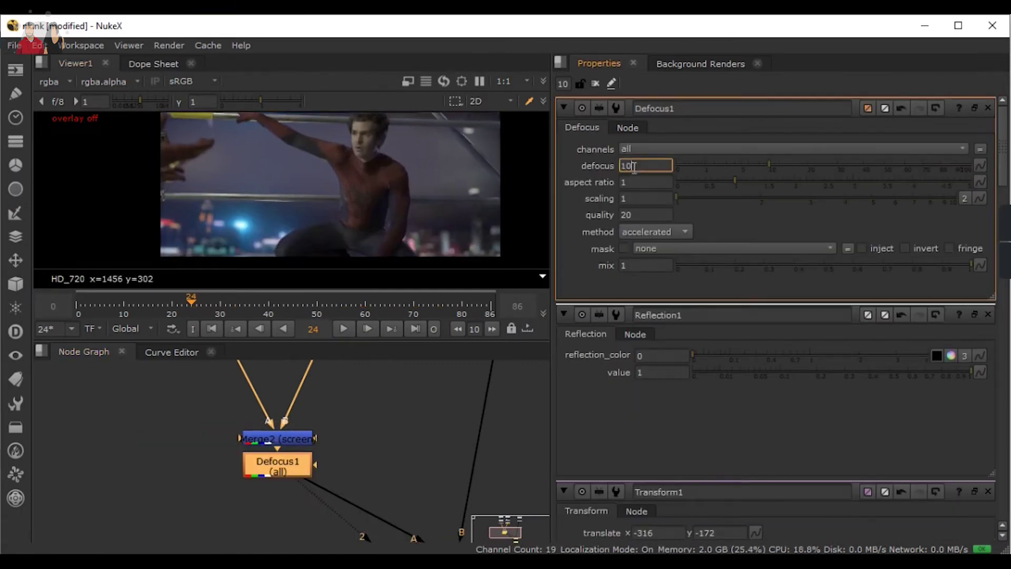
Step: Add an EdgeBlur node directly below the Read1 figure footage and check the figure's edges in the composite
{"action": "key", "text": "space"}
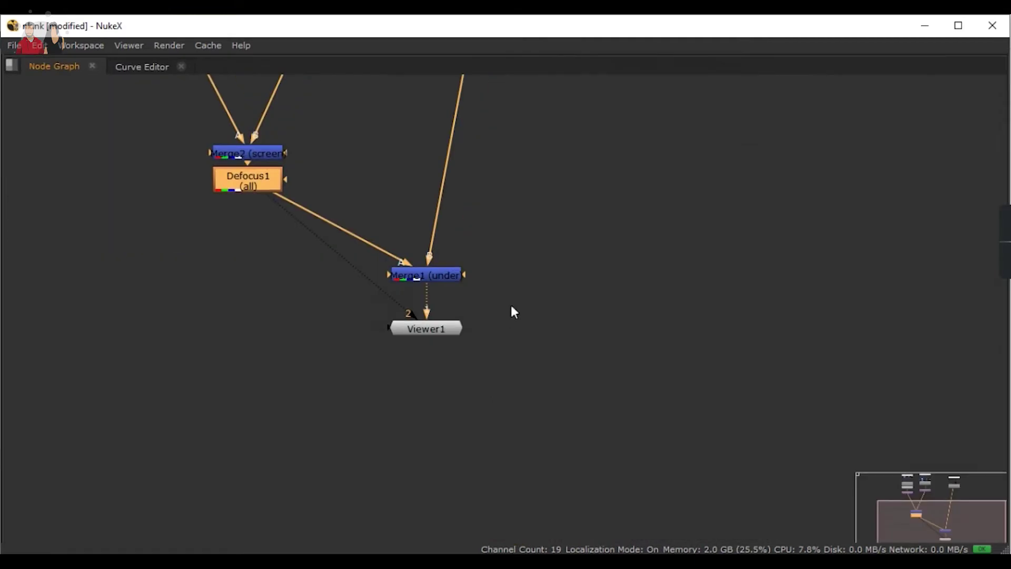
{"action": "key", "text": "space"}
{"action": "key", "text": "Tab"}
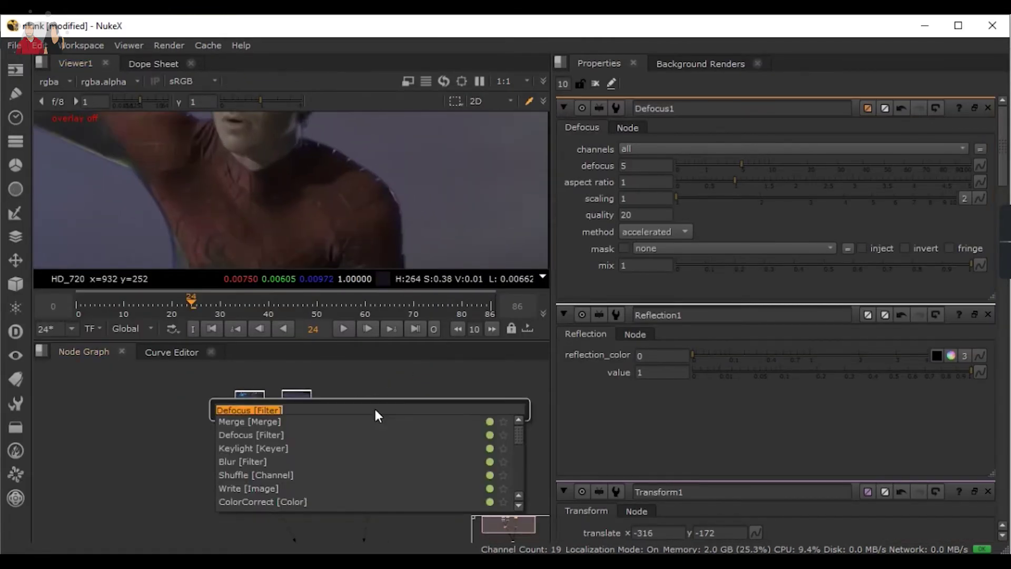
{"action": "type", "text": "edge"}
{"action": "key", "text": "Return"}
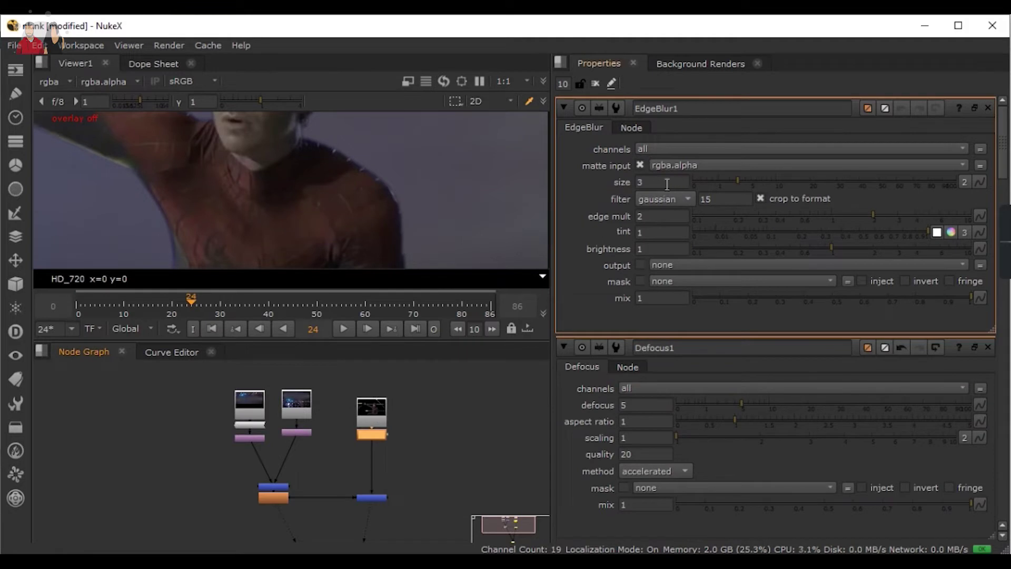
{"action": "key", "text": "1"}
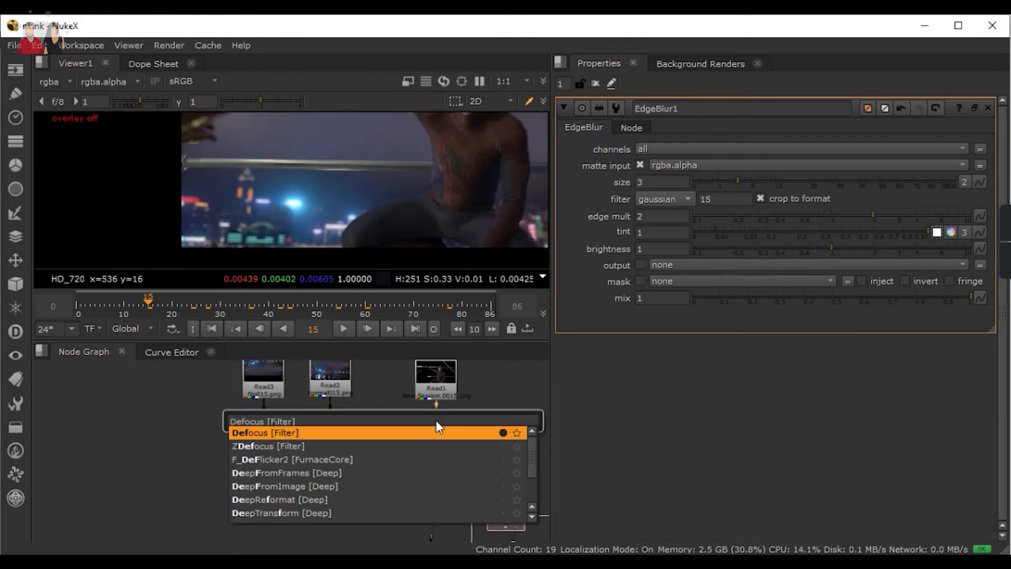
Step: Add a Defocus node after EdgeBlur1 on the figure branch and set its defocus to 0.5
{"action": "key", "text": "Return"}
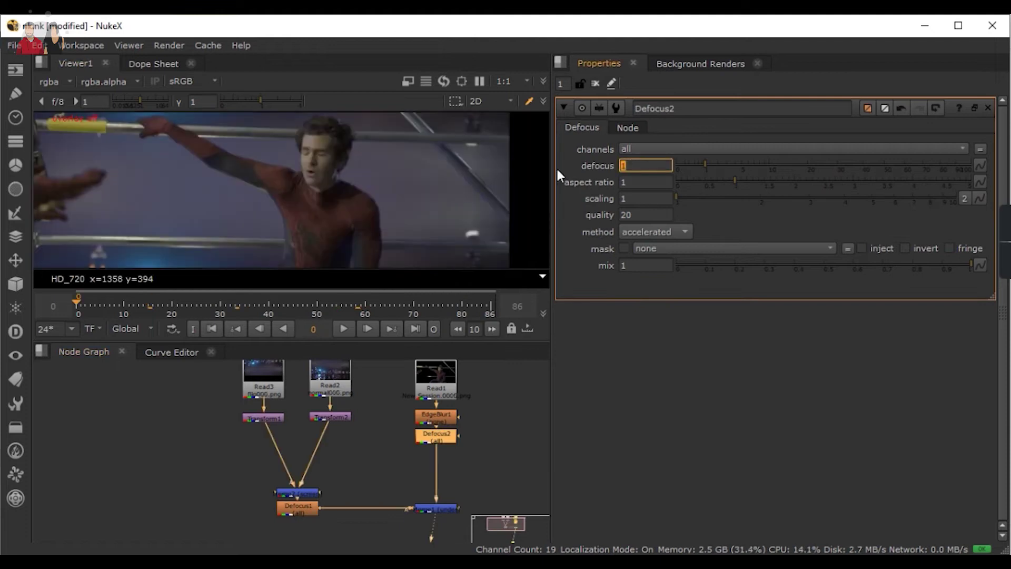
{"action": "right_click", "coordinate": [643, 166]}
{"action": "left_click", "coordinate": [630, 234]}
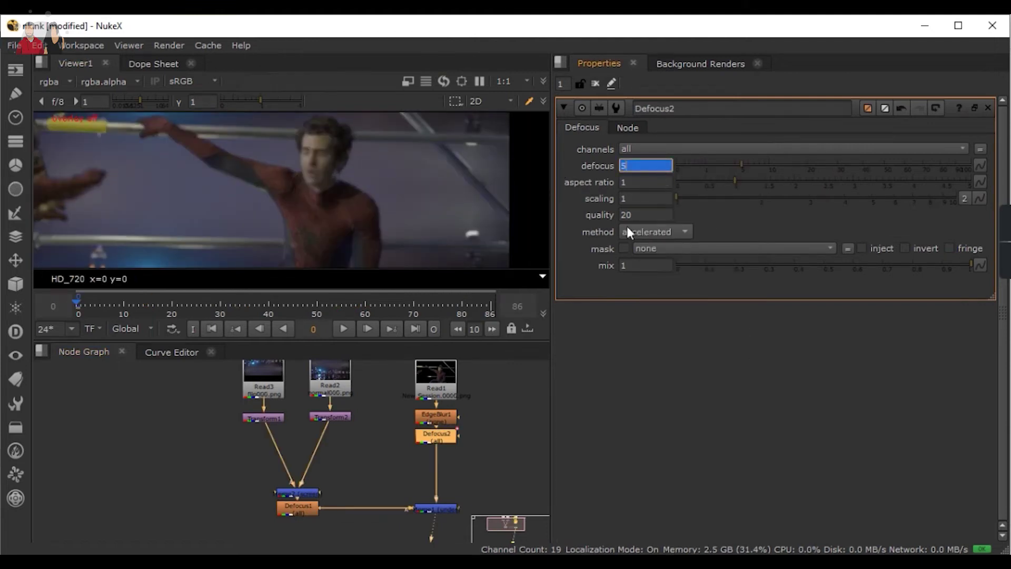
{"action": "left_click", "coordinate": [127, 307]}
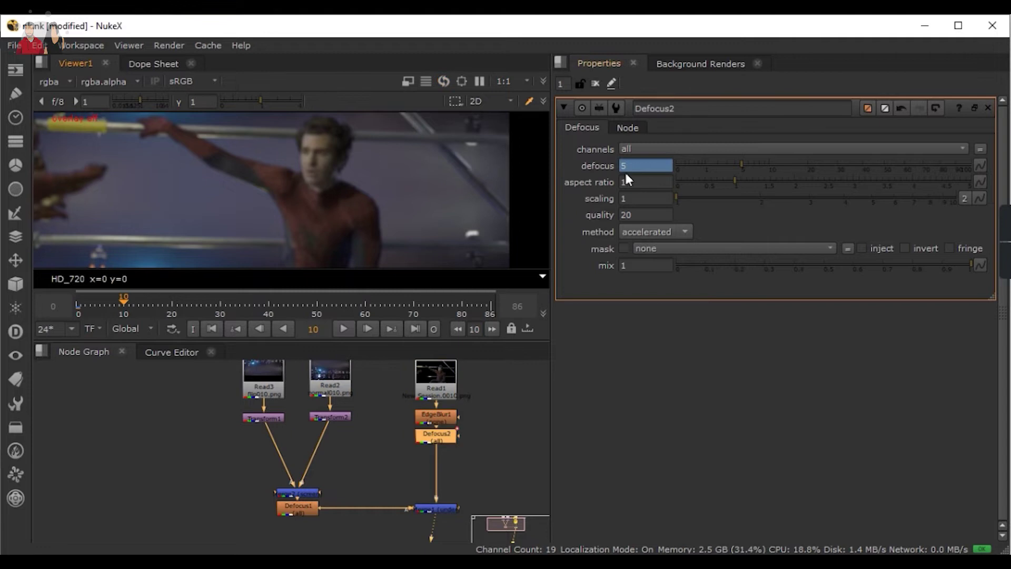
{"action": "key", "text": "BackSpace"}
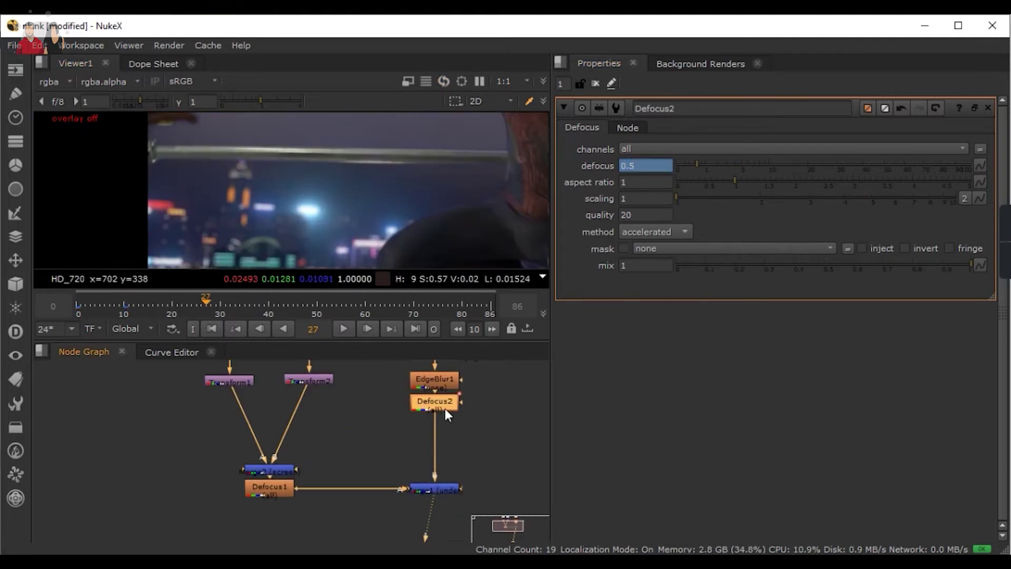
Step: Add a ColorCorrect node after Defocus2 on the figure branch
{"action": "key", "text": "Tab"}
{"action": "type", "text": "col"}
{"action": "key", "text": "Return"}
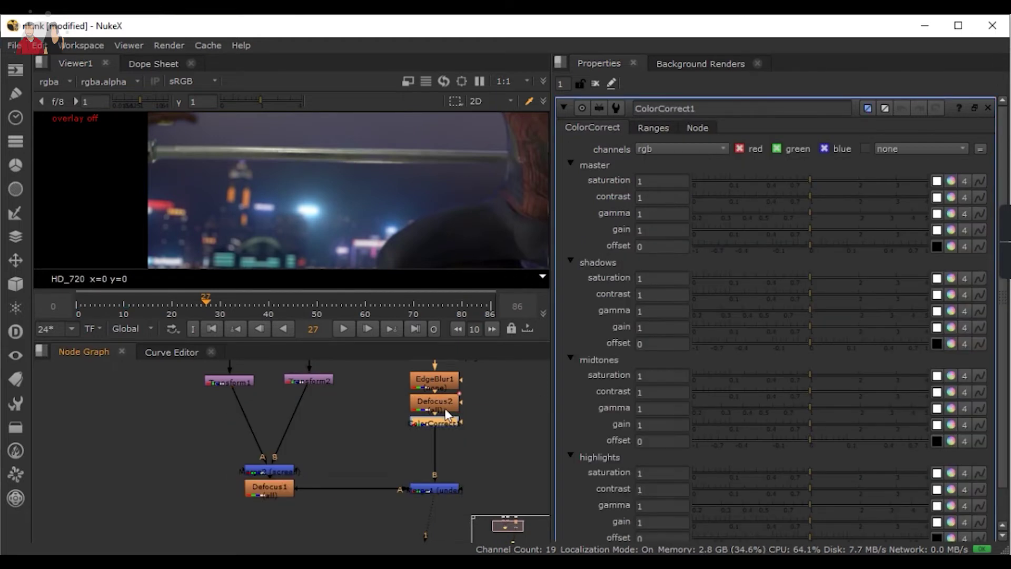
Step: Set the figure's master colour correction to saturation 1.34, contrast 1.24, gamma 1.1 and gain 1.08
{"action": "scroll", "coordinate": [394, 174], "scroll_direction": "down", "scroll_amount": 3}
{"action": "middle_click_drag", "start_coordinate": [474, 131], "coordinate": [372, 153]}
{"action": "left_click_drag", "start_coordinate": [810, 180], "coordinate": [820, 178]}
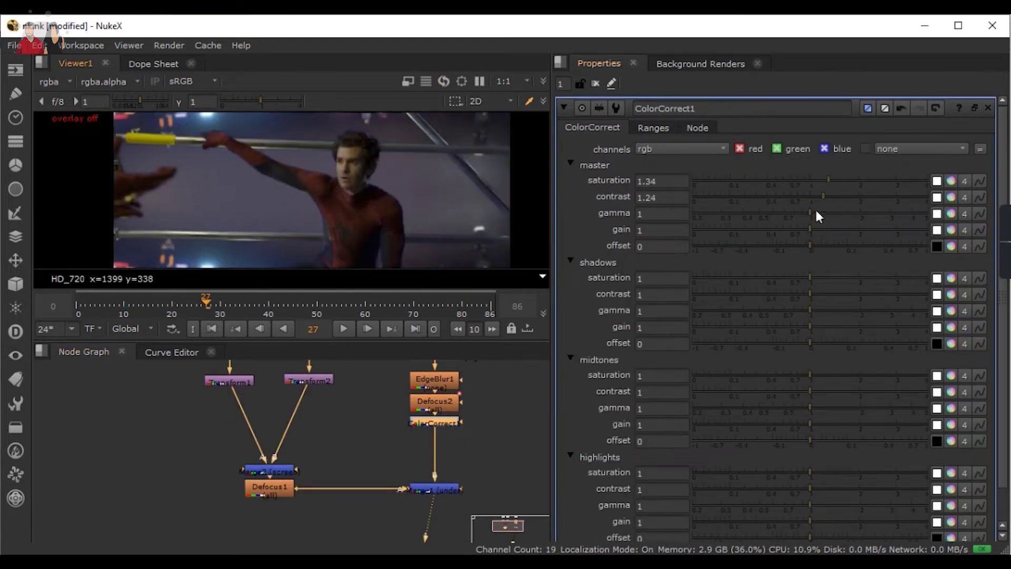
{"action": "left_click_drag", "start_coordinate": [815, 213], "coordinate": [815, 231]}
{"action": "left_click", "coordinate": [818, 231]}
{"action": "middle_click_drag", "start_coordinate": [268, 211], "coordinate": [277, 221]}
{"action": "scroll", "coordinate": [325, 185], "scroll_direction": "down", "scroll_amount": 3}
{"action": "middle_click_drag", "start_coordinate": [325, 185], "coordinate": [307, 177]}
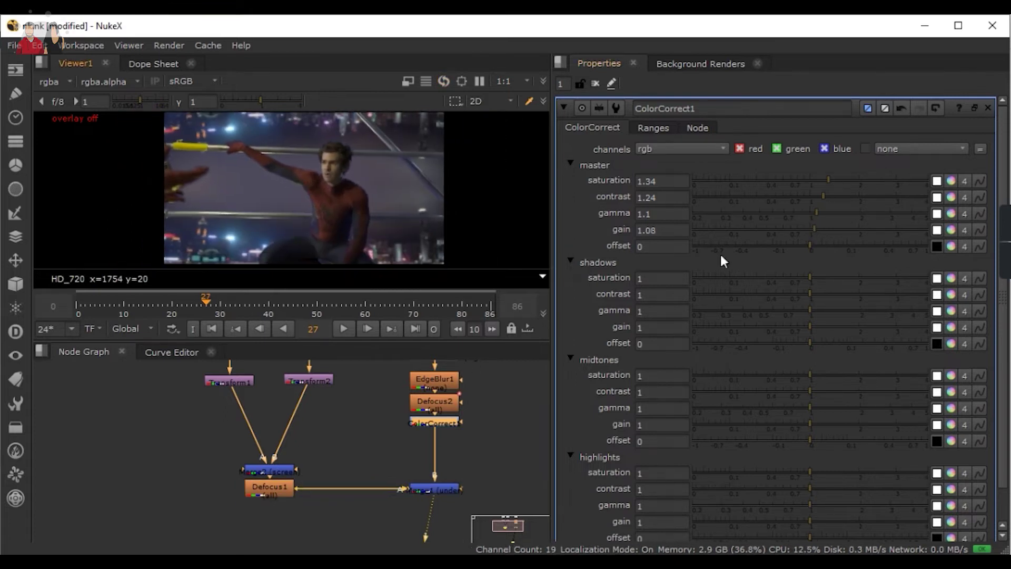
{"action": "left_click_drag", "start_coordinate": [810, 246], "coordinate": [817, 246]}
{"action": "left_click", "coordinate": [817, 246]}
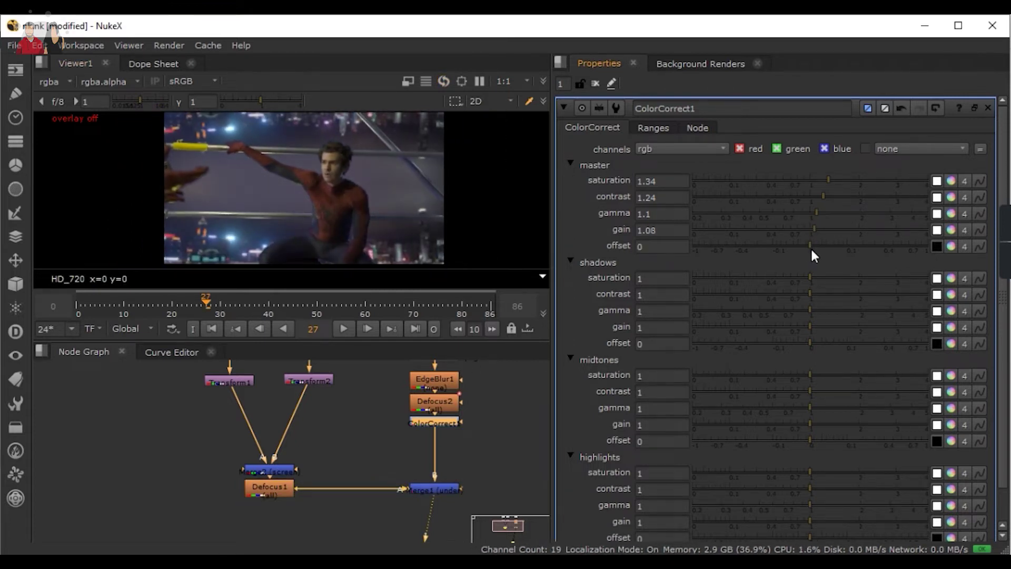
Step: Set the figure's shadows to saturation 1.12, contrast 1.26, gamma 1.06, gain 1.12 and offset 0.004, and its midtones saturation to 0.96
{"action": "left_click", "coordinate": [817, 280]}
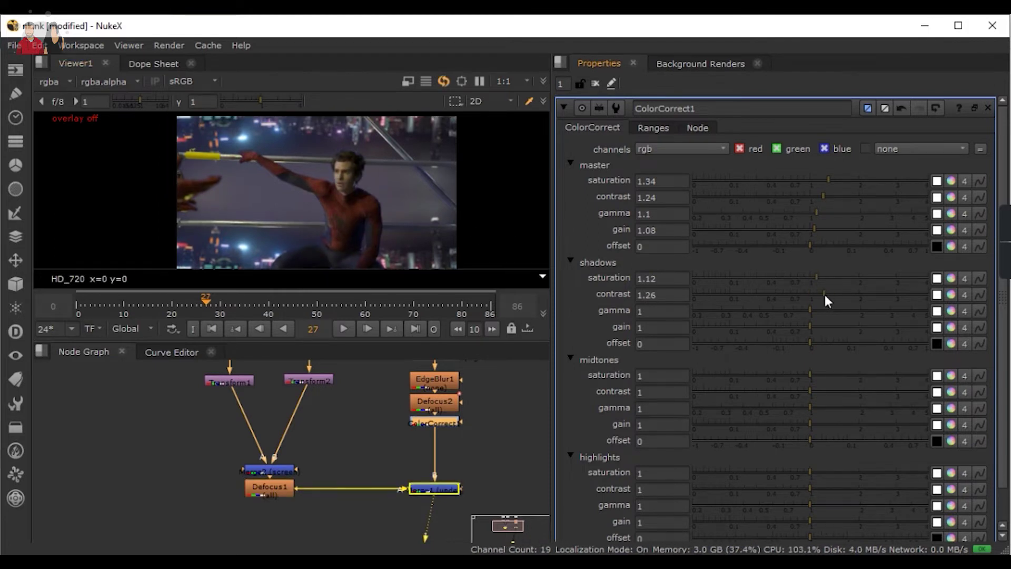
{"action": "key", "text": "space"}
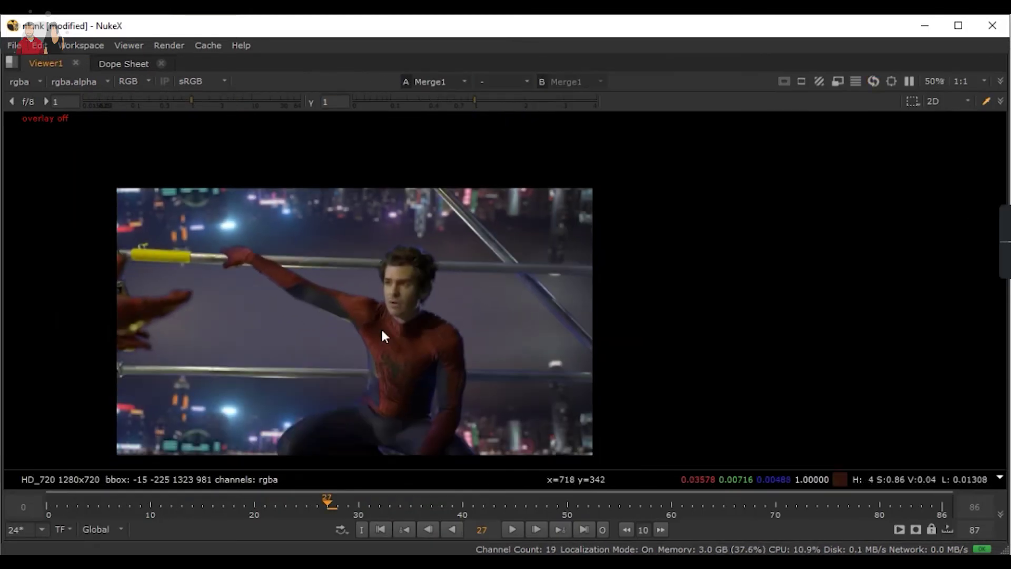
{"action": "key", "text": "space"}
{"action": "left_click", "coordinate": [814, 309]}
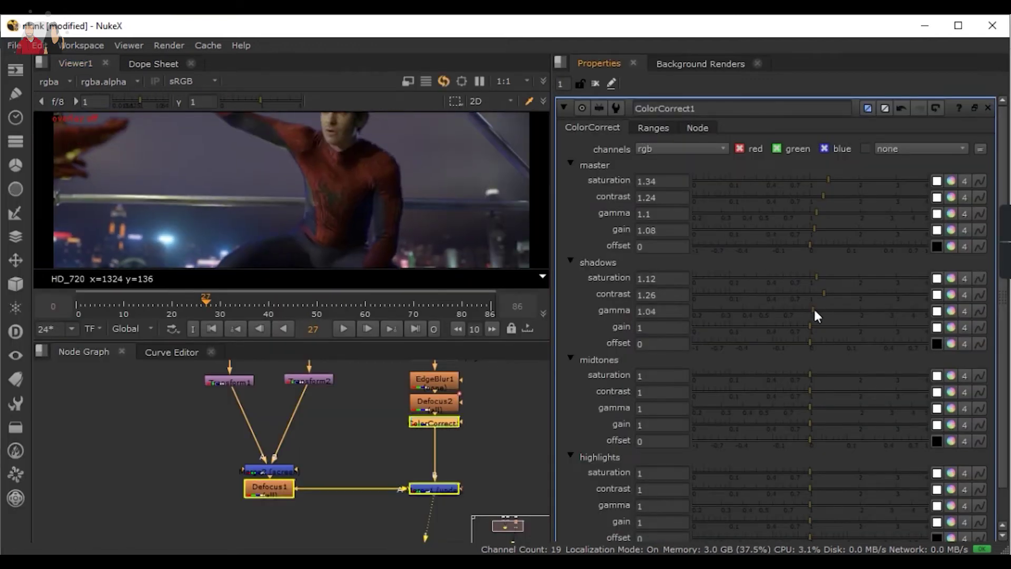
{"action": "left_click", "coordinate": [816, 325]}
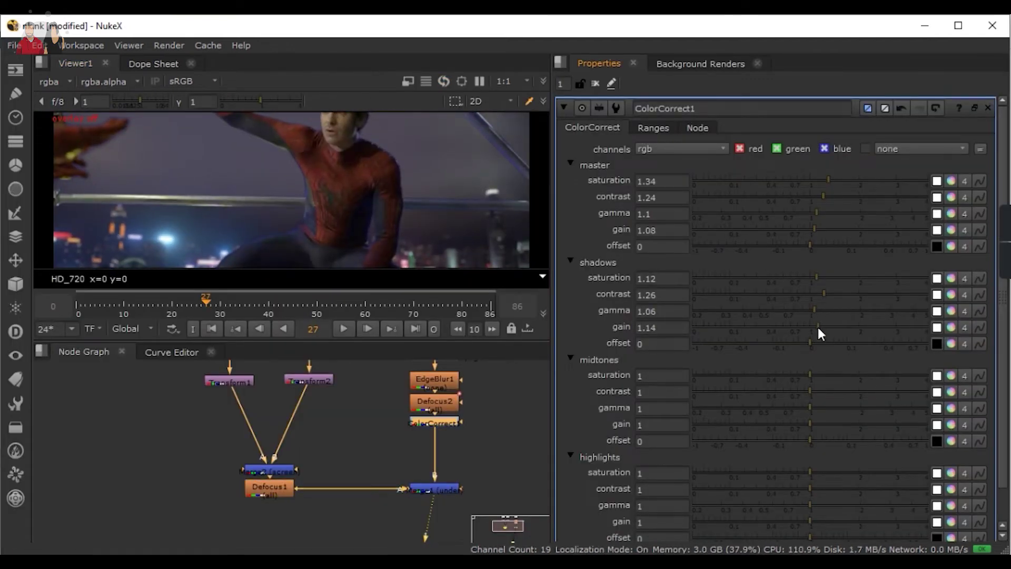
{"action": "left_click", "coordinate": [813, 347]}
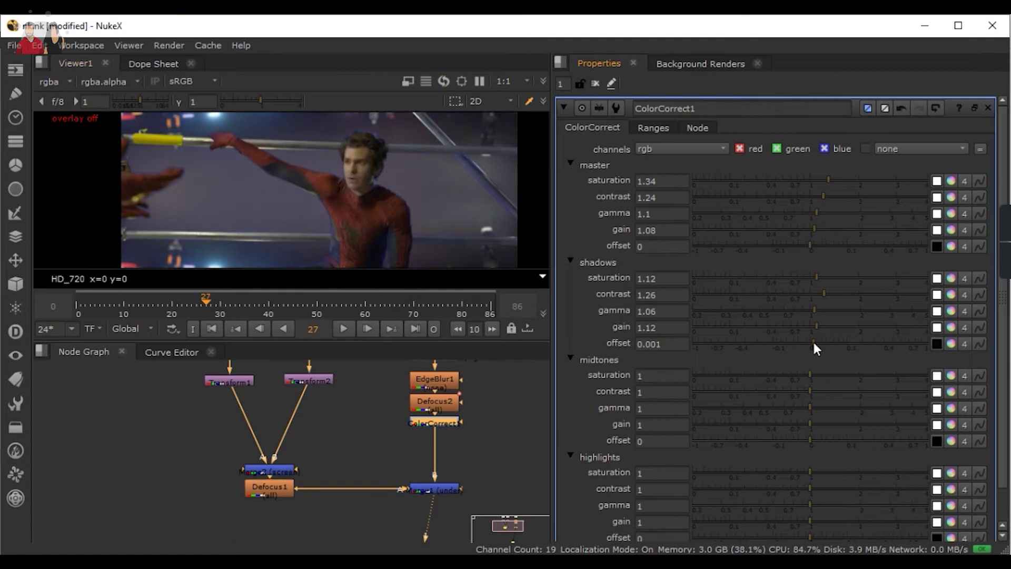
{"action": "left_click", "coordinate": [815, 346]}
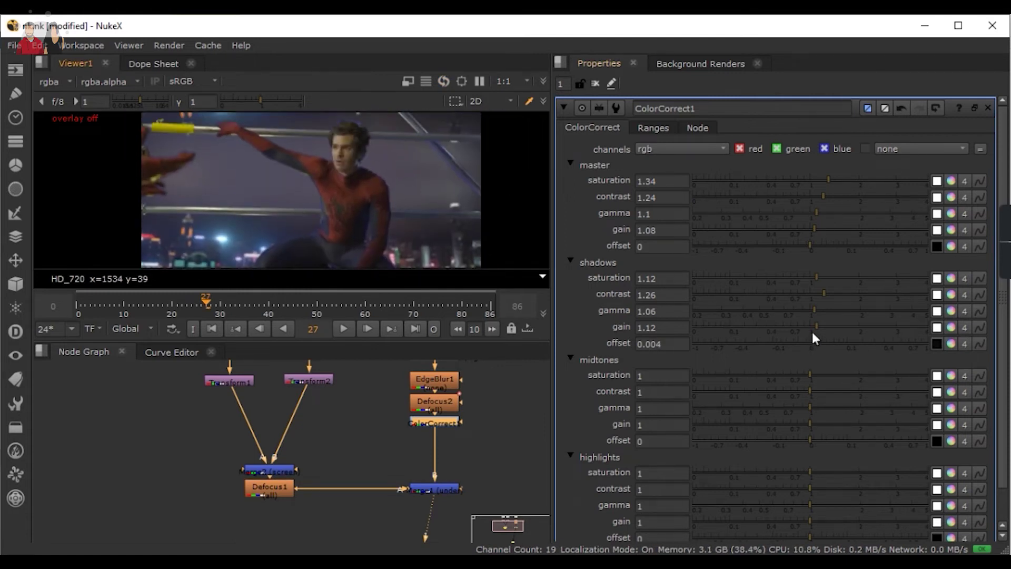
{"action": "left_click", "coordinate": [820, 377]}
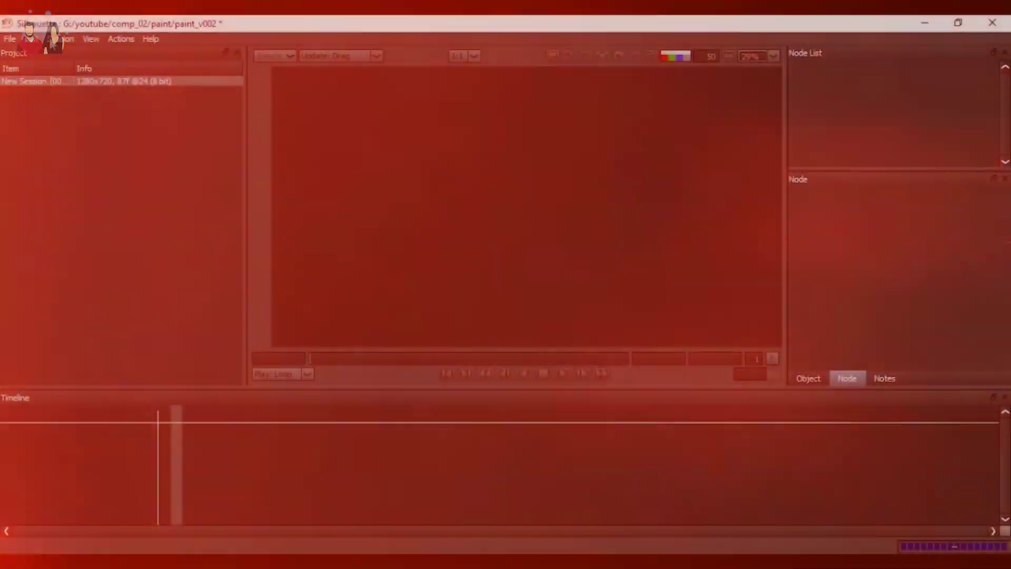
Step: In Silhouette, create a new 1280x720, 87-frame, 60 fps session with only the Keyer node for the rendered figure footage
{"action": "left_click", "coordinate": [61, 39]}
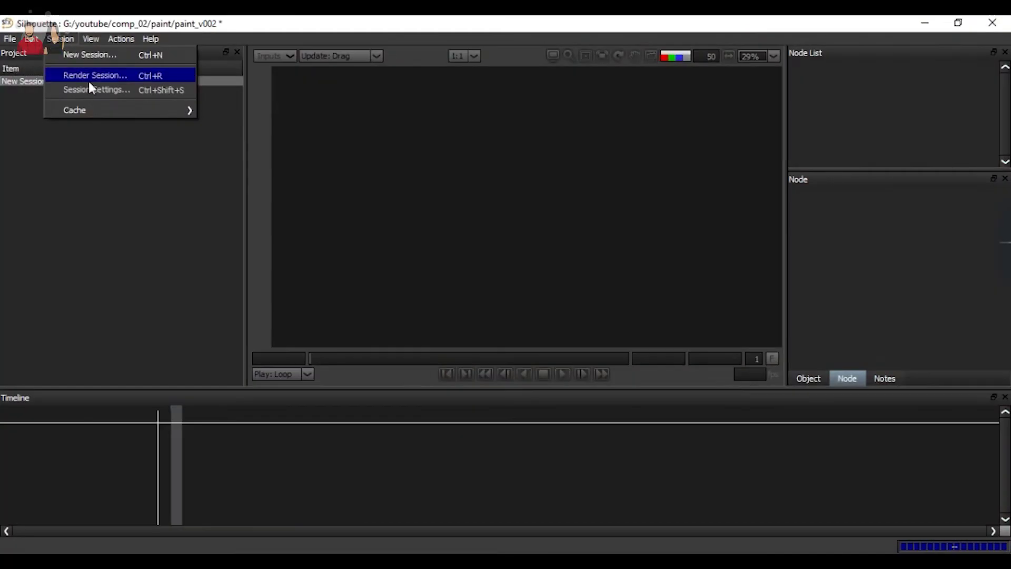
{"action": "left_click", "coordinate": [90, 55]}
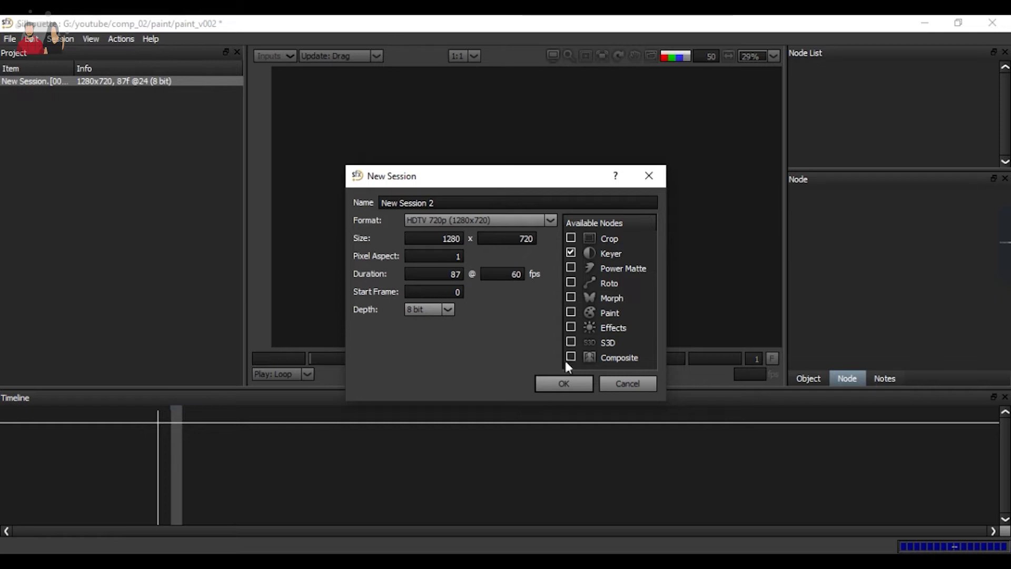
{"action": "left_click", "coordinate": [569, 383]}
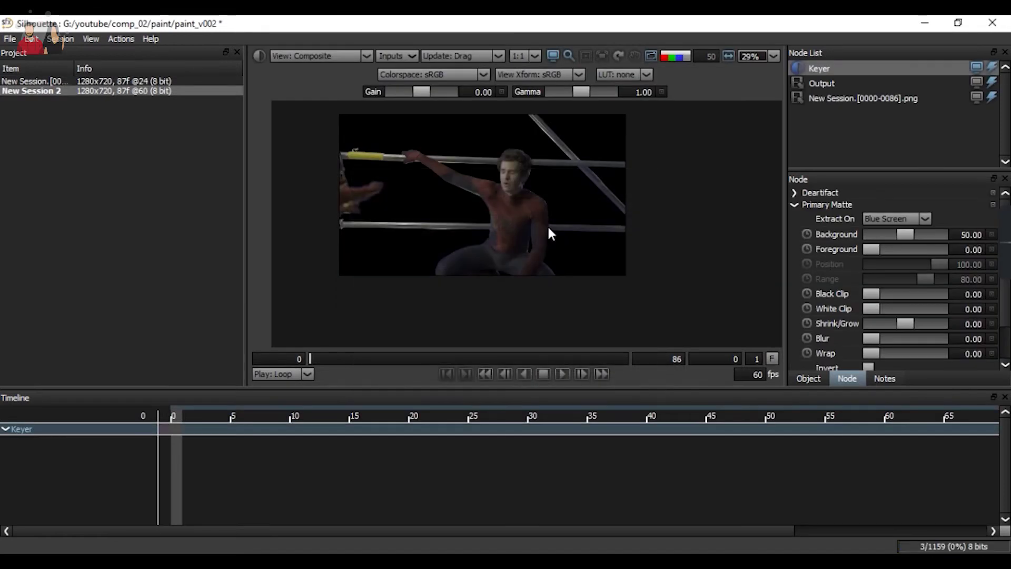
Step: Enable the Keyer's color suppression, lower its foreground to about 83.64 and raise the edge slightly
{"action": "left_click", "coordinate": [796, 208]}
{"action": "scroll", "coordinate": [623, 197], "scroll_direction": "up", "scroll_amount": 5}
{"action": "left_click", "coordinate": [795, 229]}
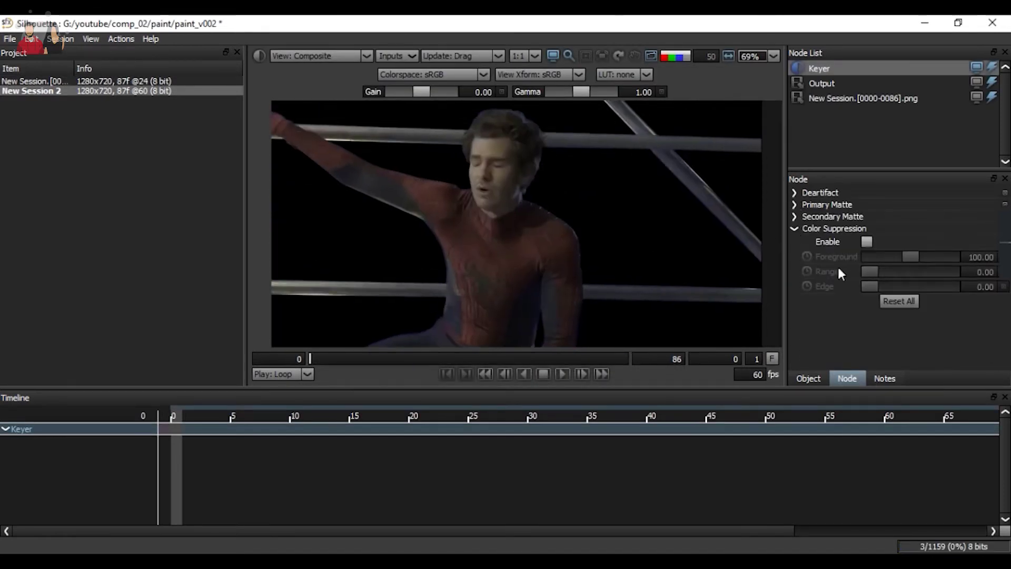
{"action": "left_click", "coordinate": [867, 242]}
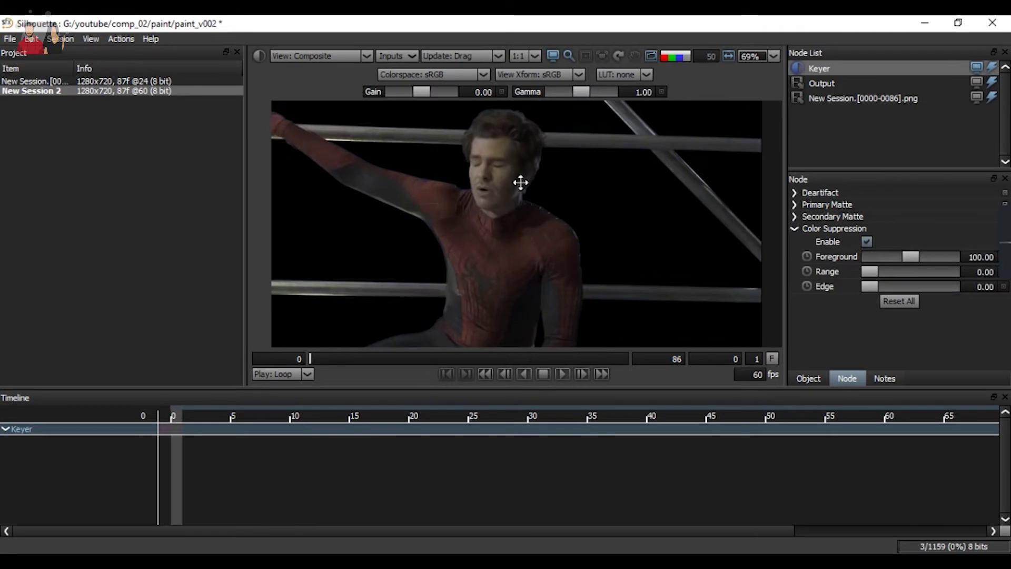
{"action": "middle_click_drag", "start_coordinate": [520, 183], "coordinate": [602, 172]}
{"action": "left_click_drag", "start_coordinate": [915, 255], "coordinate": [904, 258]}
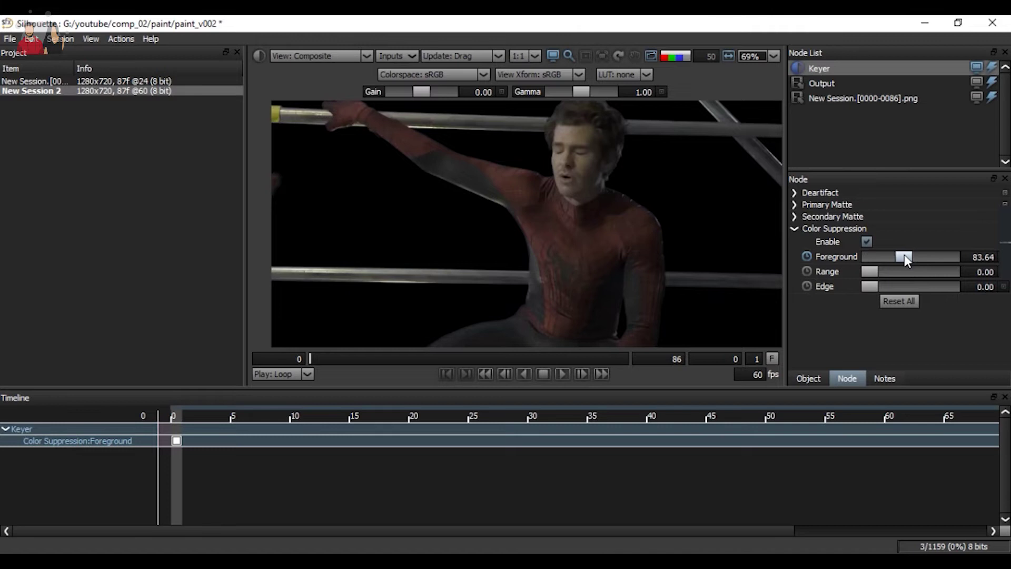
{"action": "left_click_drag", "start_coordinate": [869, 286], "coordinate": [873, 288]}
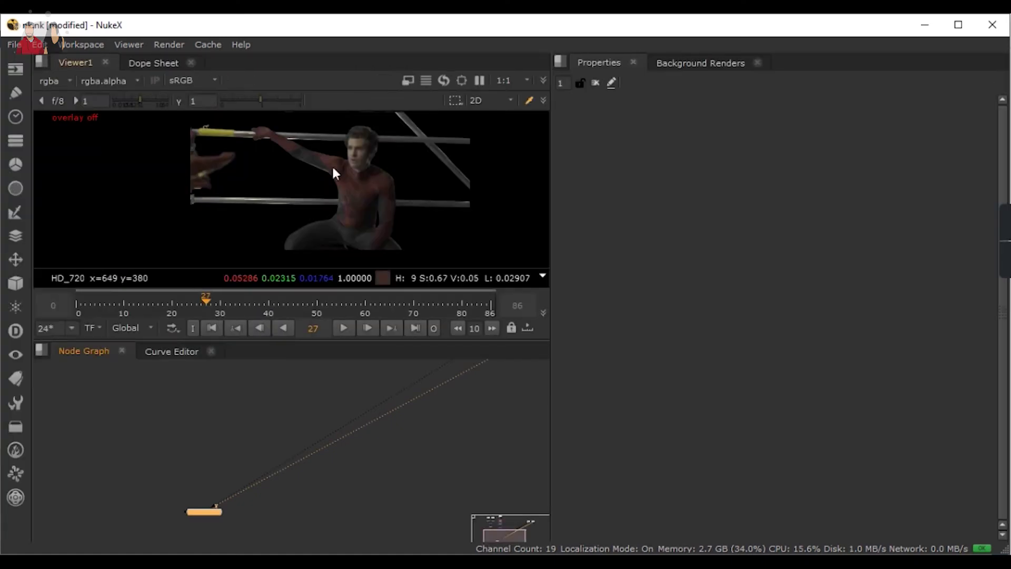
{"action": "key", "text": "space"}
Step: In NukeX, compare the colour-suppressed figure footage with the earlier render, examining the blue spill around its edges
{"action": "scroll", "coordinate": [398, 251], "scroll_direction": "up", "scroll_amount": 3}
{"action": "scroll", "coordinate": [513, 229], "scroll_direction": "up", "scroll_amount": 2}
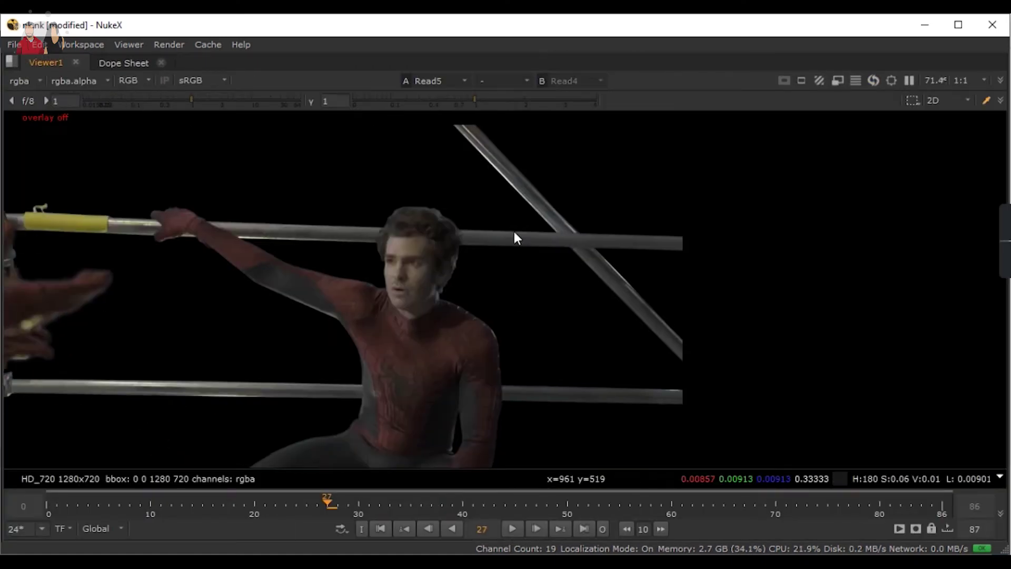
{"action": "scroll", "coordinate": [497, 363], "scroll_direction": "up", "scroll_amount": 3}
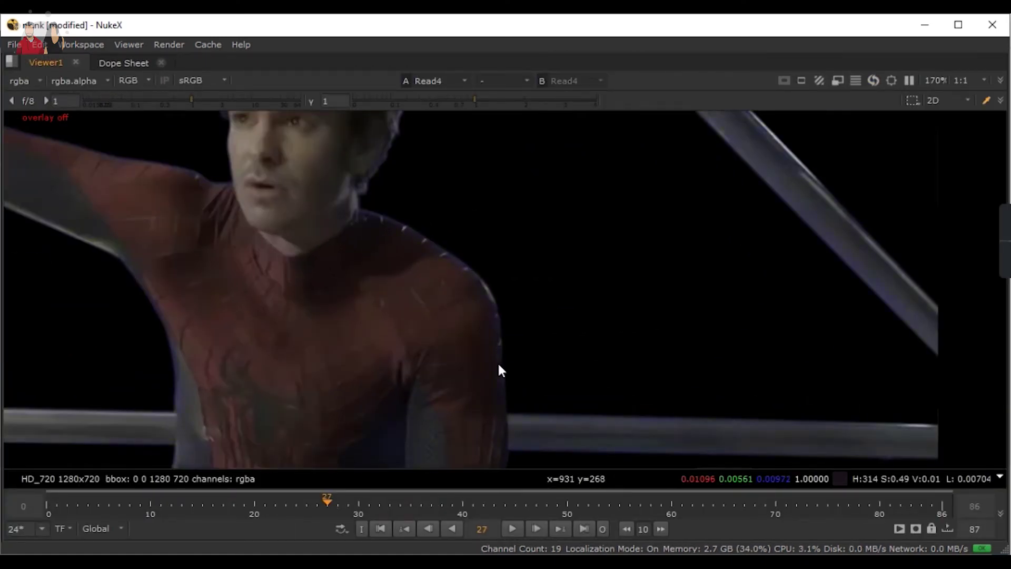
{"action": "scroll", "coordinate": [493, 358], "scroll_direction": "down", "scroll_amount": 3}
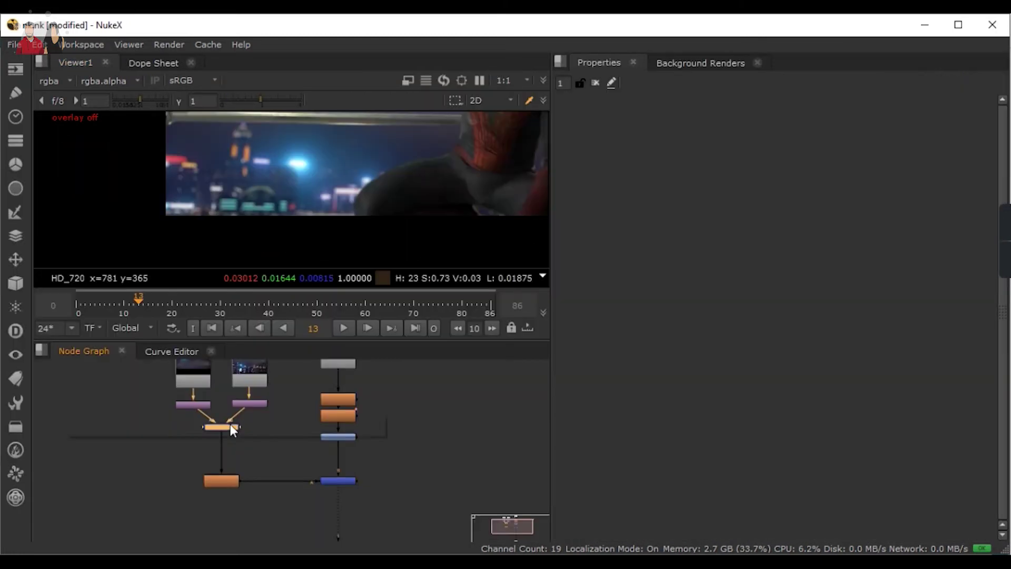
Step: Add a ColorCorrect node between Merge2 and Defocus1 on the background branch and reframe the composite for grading
{"action": "key", "text": "Tab"}
{"action": "type", "text": "color"}
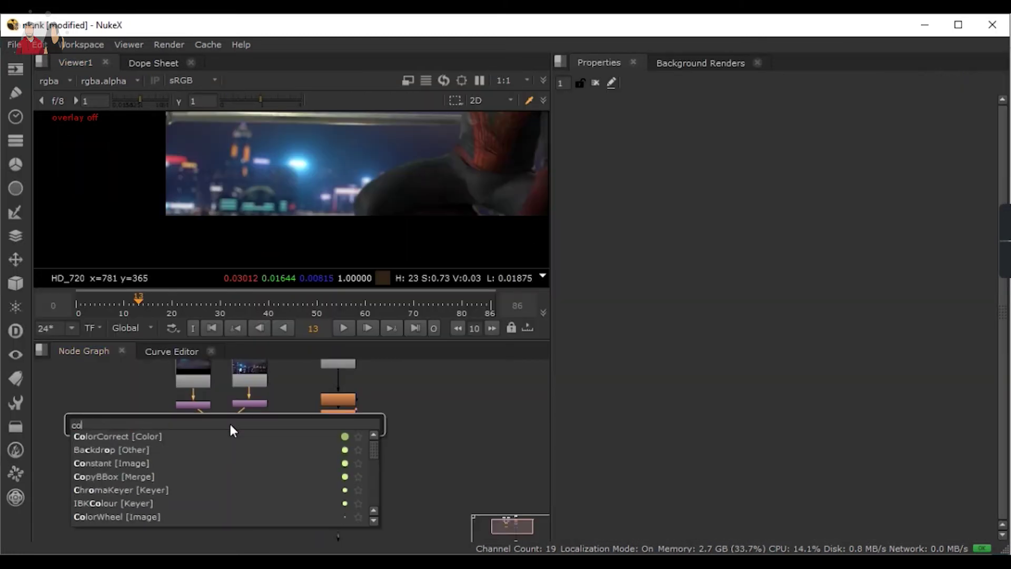
{"action": "key", "text": "Return"}
{"action": "scroll", "coordinate": [289, 193], "scroll_direction": "up", "scroll_amount": 2}
{"action": "middle_click_drag", "start_coordinate": [290, 195], "coordinate": [252, 224]}
{"action": "scroll", "coordinate": [305, 203], "scroll_direction": "down", "scroll_amount": 2}
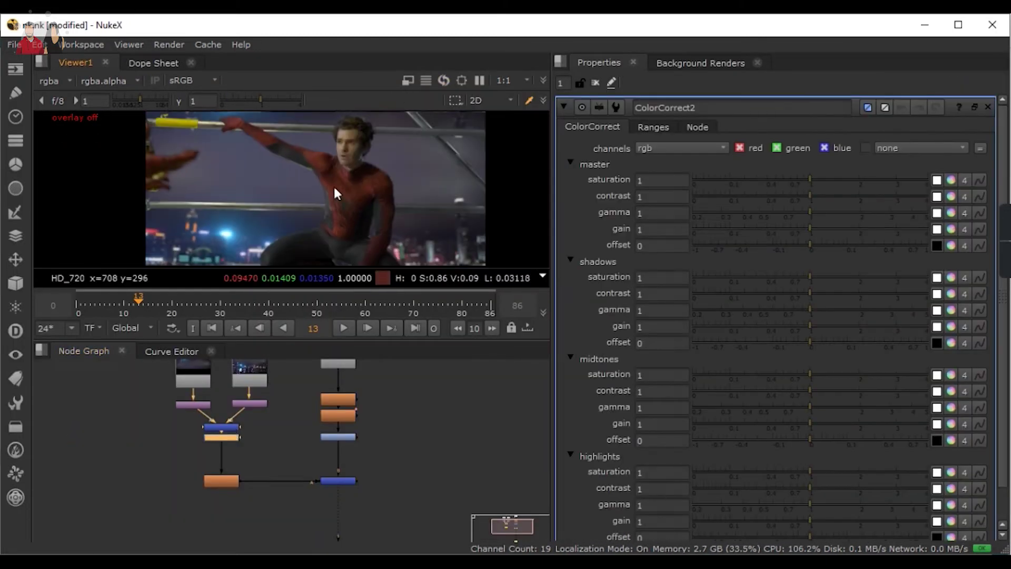
Step: Set the background ColorCorrect node's master gamma to 1.02, gain to 1.22 and offset to 0.004
{"action": "middle_click_drag", "start_coordinate": [335, 187], "coordinate": [346, 182]}
{"action": "mouse_move", "coordinate": [809, 195]}
{"action": "left_mouse_down"}
{"action": "mouse_move", "coordinate": [839, 195]}
{"action": "mouse_move", "coordinate": [801, 200]}
{"action": "mouse_move", "coordinate": [821, 210]}
{"action": "mouse_move", "coordinate": [812, 210]}
{"action": "left_mouse_up"}
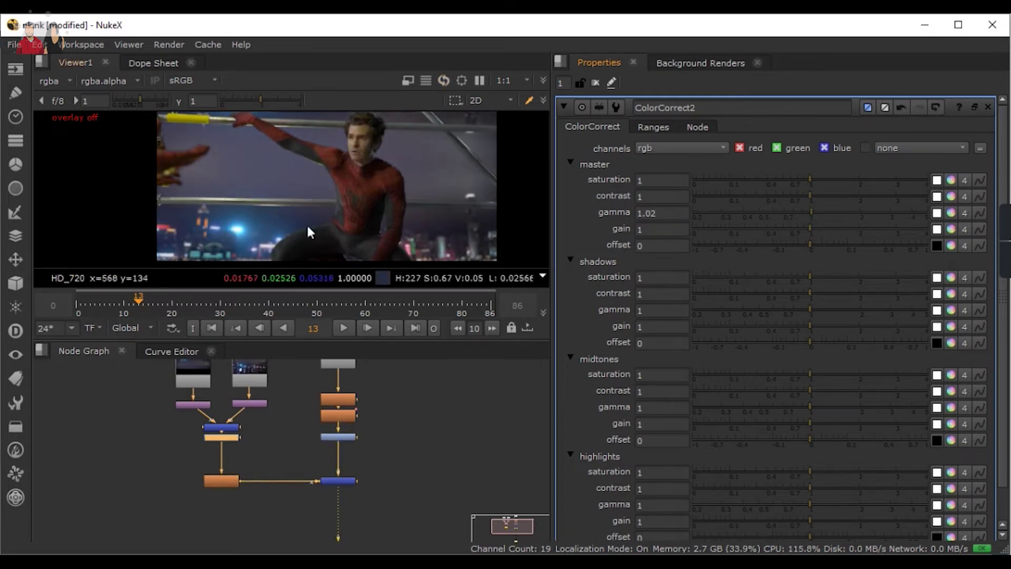
{"action": "middle_click_drag", "start_coordinate": [391, 171], "coordinate": [334, 169]}
{"action": "scroll", "coordinate": [452, 210], "scroll_direction": "down", "scroll_amount": 2}
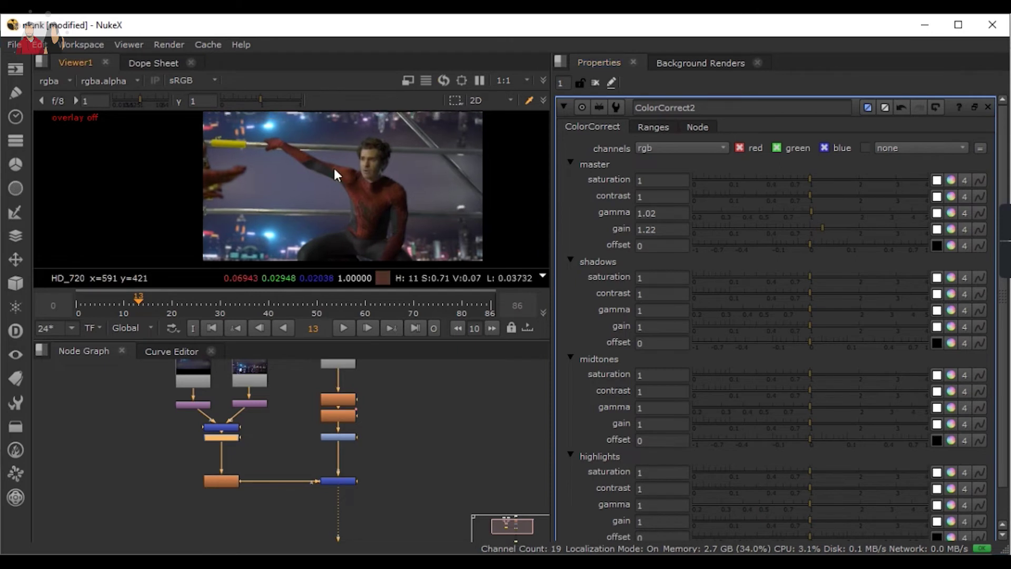
{"action": "left_click", "coordinate": [817, 244]}
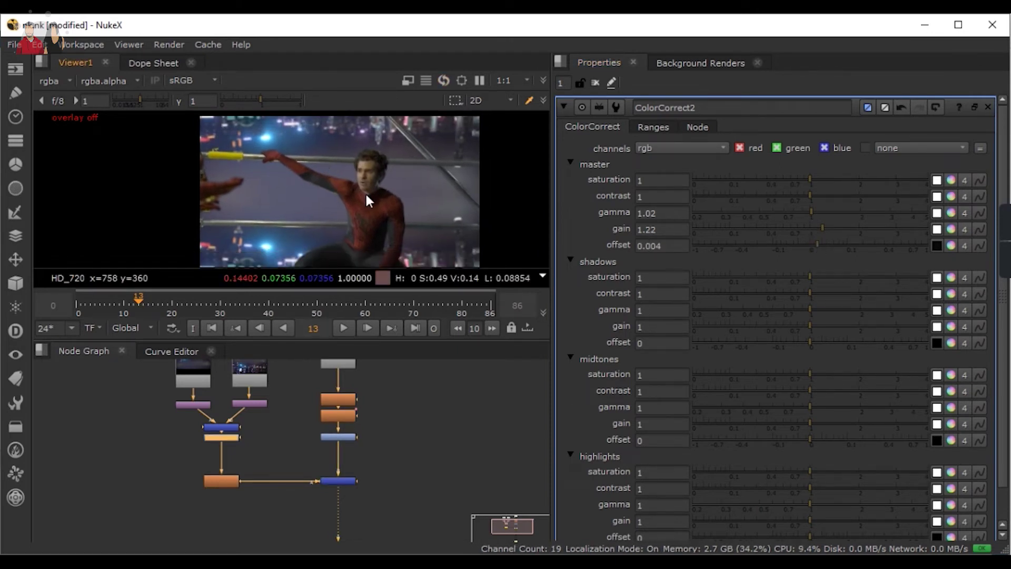
{"action": "left_click_drag", "start_coordinate": [824, 276], "coordinate": [815, 276]}
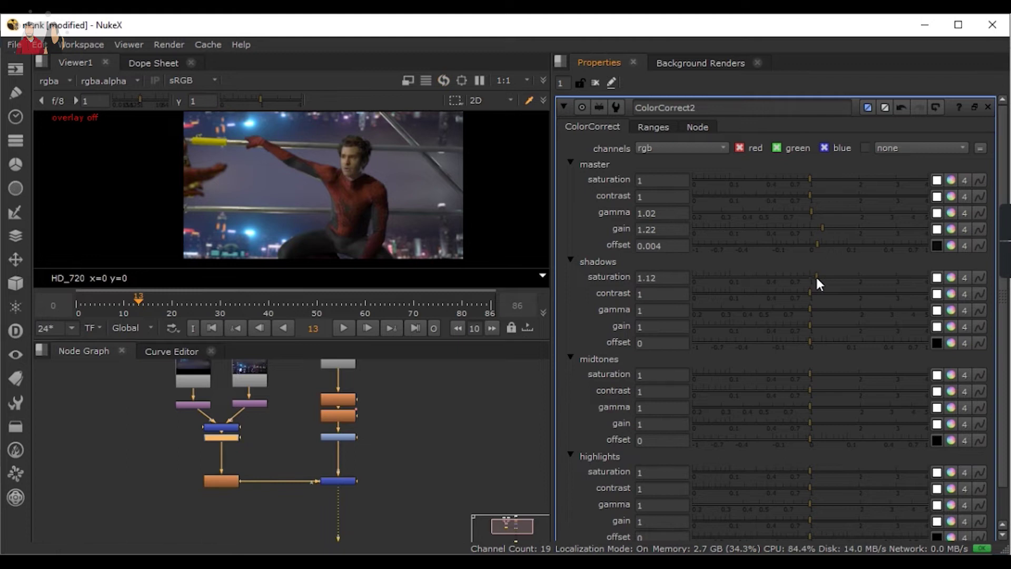
{"action": "key", "text": "ctrl+z"}
{"action": "middle_click_drag", "start_coordinate": [240, 475], "coordinate": [244, 423]}
{"action": "left_click", "coordinate": [378, 499]}
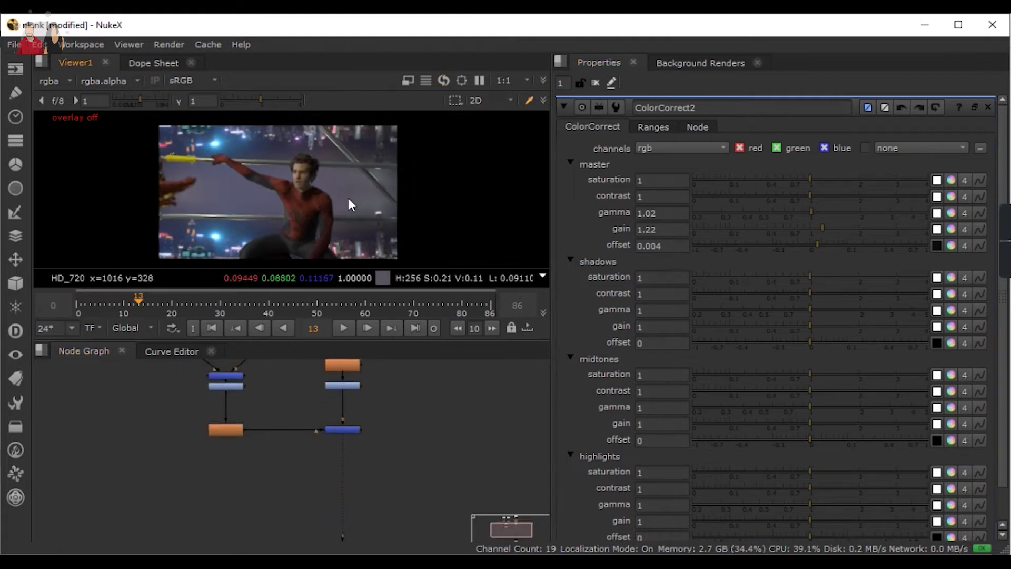
{"action": "key", "text": "space"}
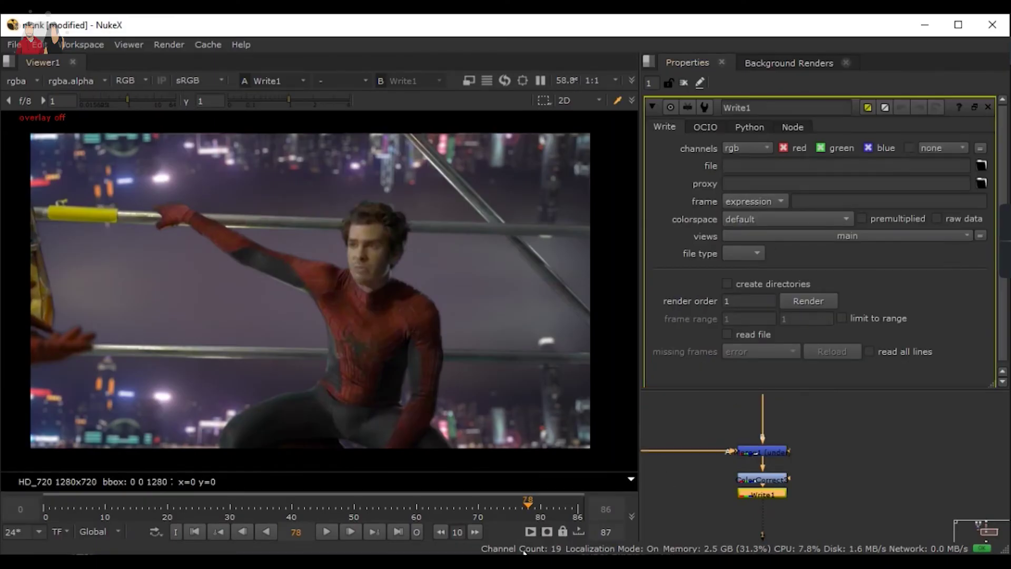
Step: Switch to File Explorer, create a folder named file_01 inside comp_02\out, open it and get its full path
{"action": "mouse_move", "coordinate": [524, 552]}
{"action": "left_click", "coordinate": [372, 500]}
{"action": "right_click", "coordinate": [280, 224]}
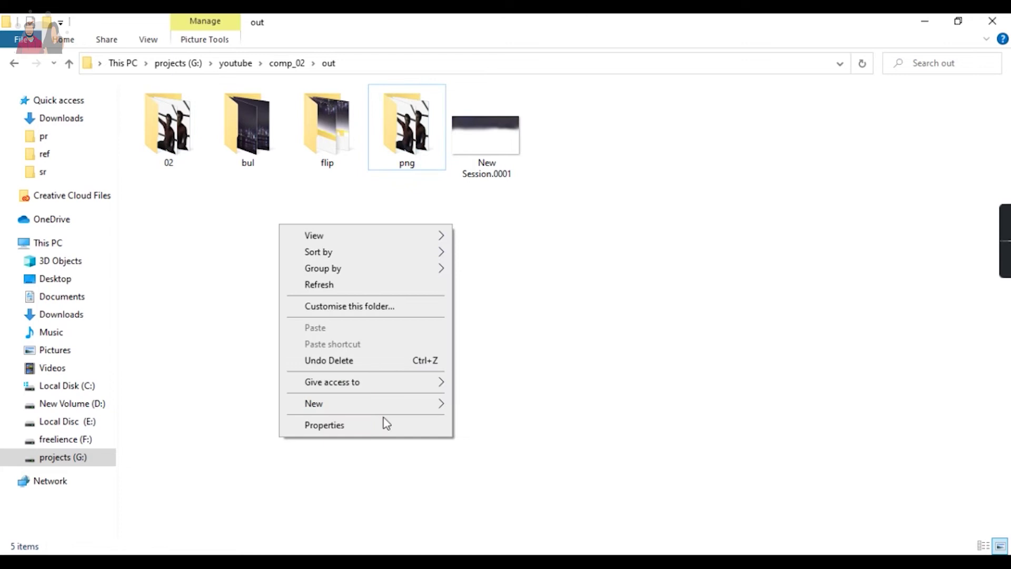
{"action": "mouse_move", "coordinate": [431, 404]}
{"action": "left_click", "coordinate": [555, 405]}
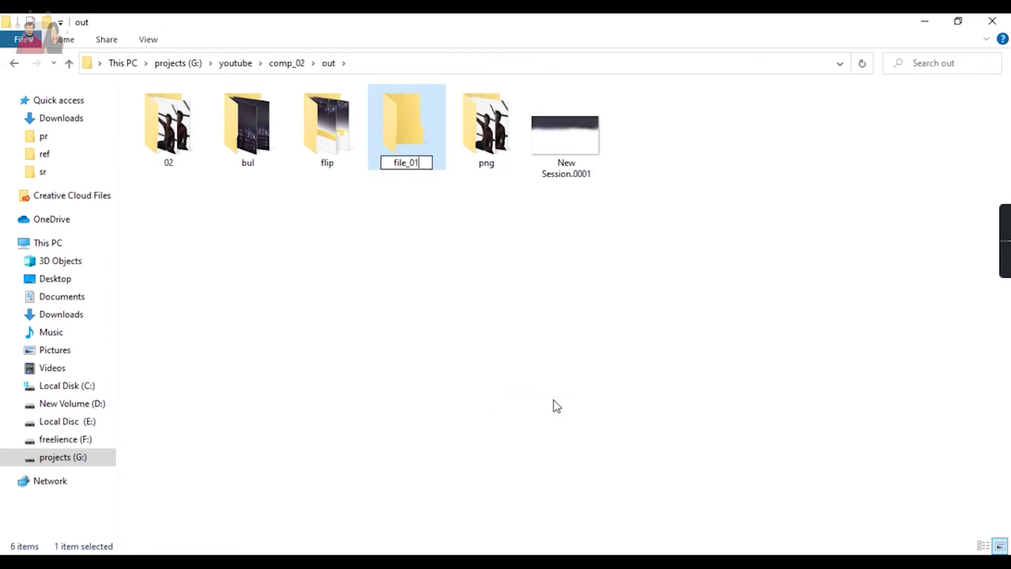
{"action": "type", "text": "file_01"}
{"action": "key", "text": "Return"}
{"action": "key", "text": "Return"}
{"action": "key", "text": "ctrl+l"}
{"action": "key", "text": "ctrl+c"}
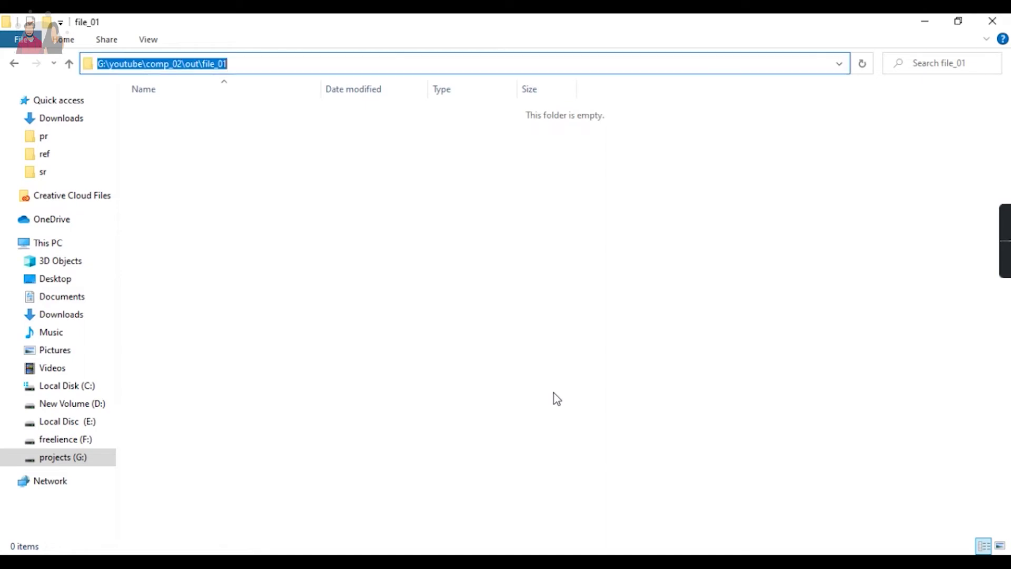
Step: Back in NukeX, set both Write1's file and proxy outputs to G:/youtube/comp_02/out/file_01/version_####.jpeg
{"action": "key", "text": "alt+Tab"}
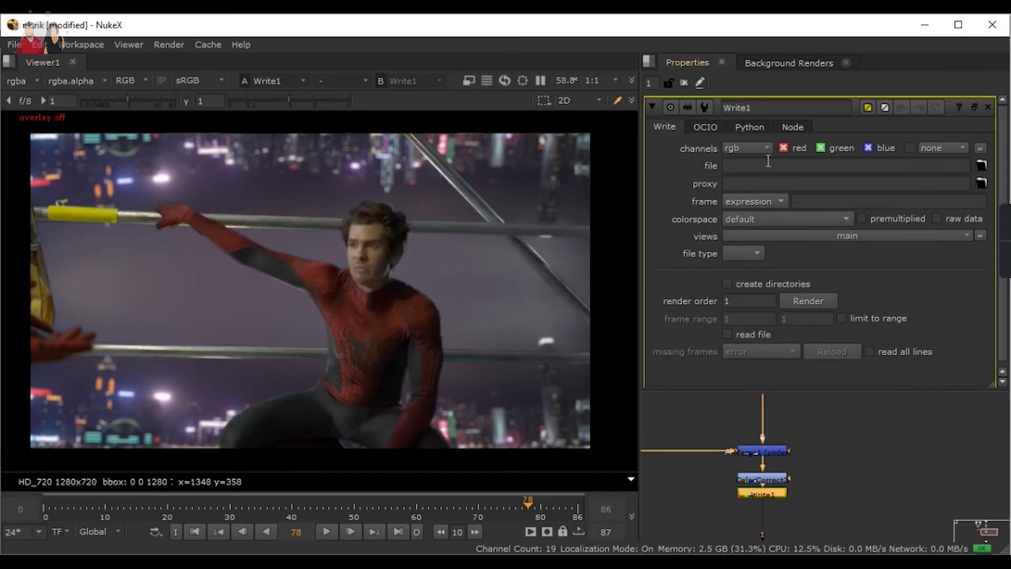
{"action": "left_click", "coordinate": [982, 166]}
{"action": "key", "text": "ctrl+v"}
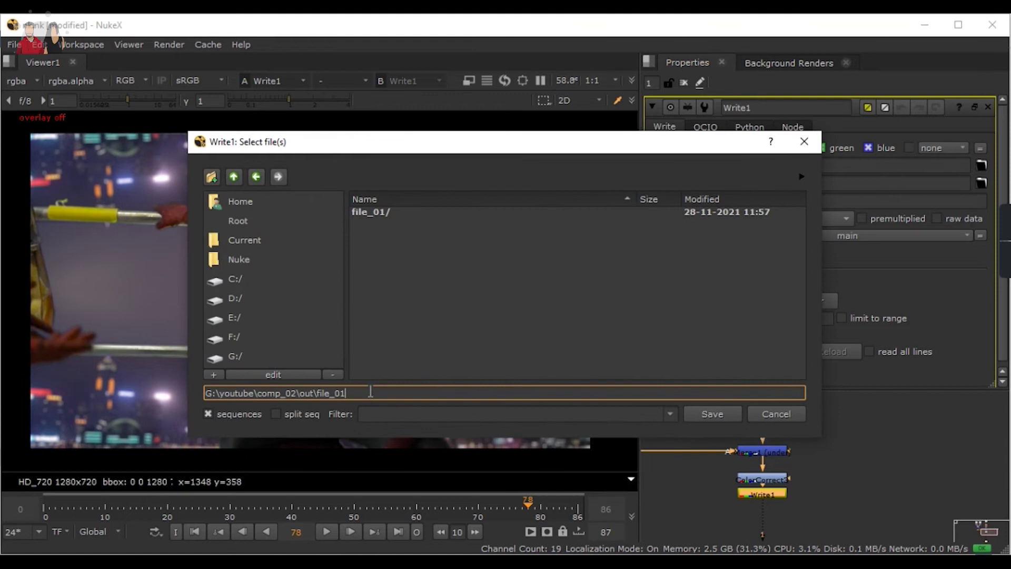
{"action": "type", "text": "/version_####.jpeg"}
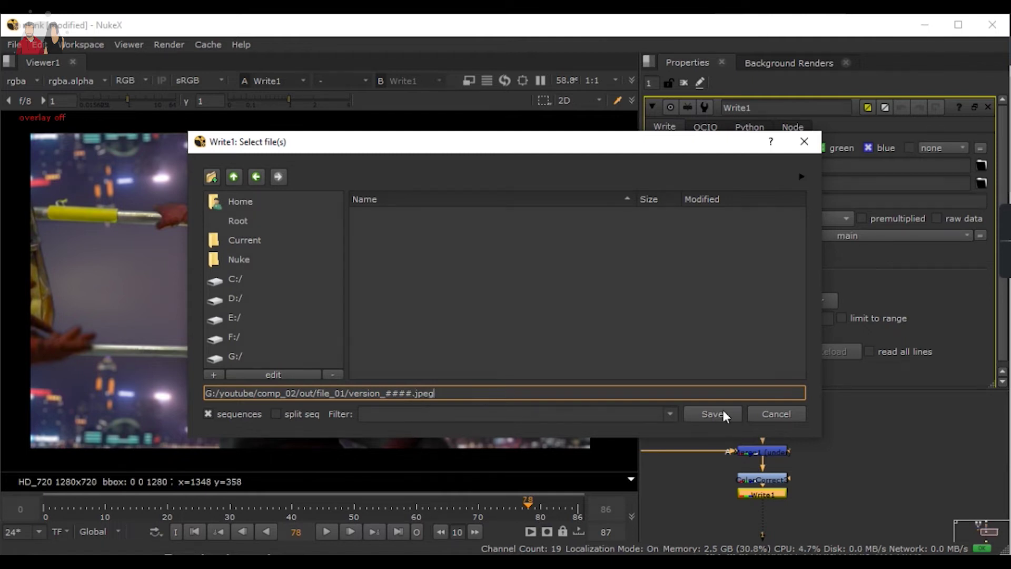
{"action": "left_click", "coordinate": [724, 413]}
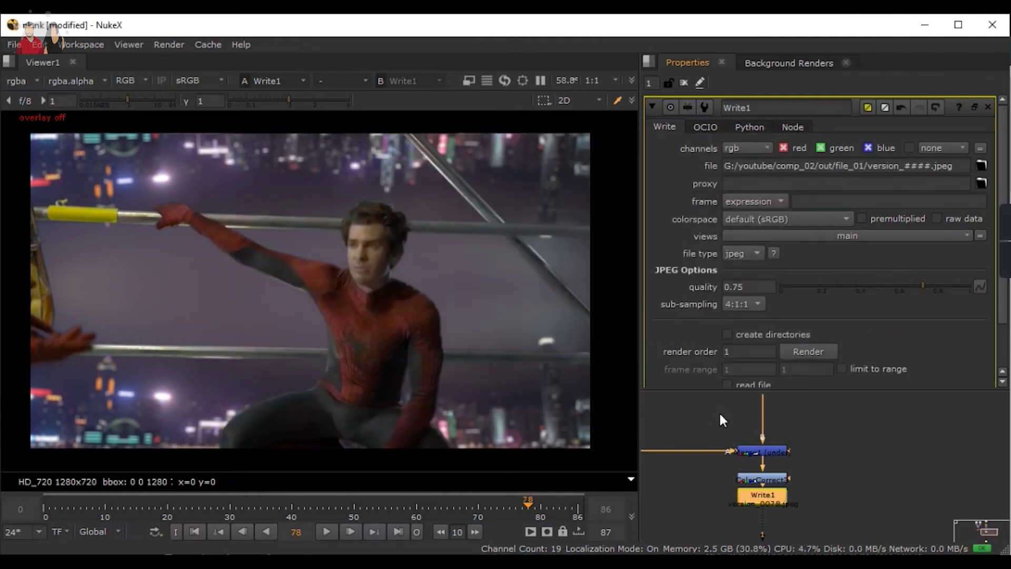
{"action": "left_click", "coordinate": [832, 182]}
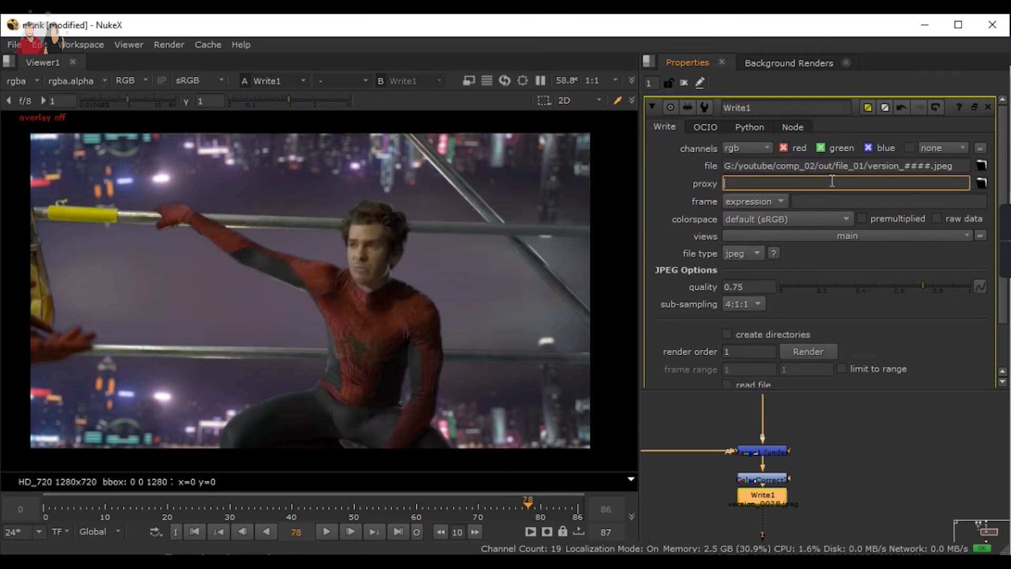
Step: Check the composite at frame 23 and render Write1's JPEG sequence with a frame-range option other than custom
{"action": "left_click", "coordinate": [187, 517]}
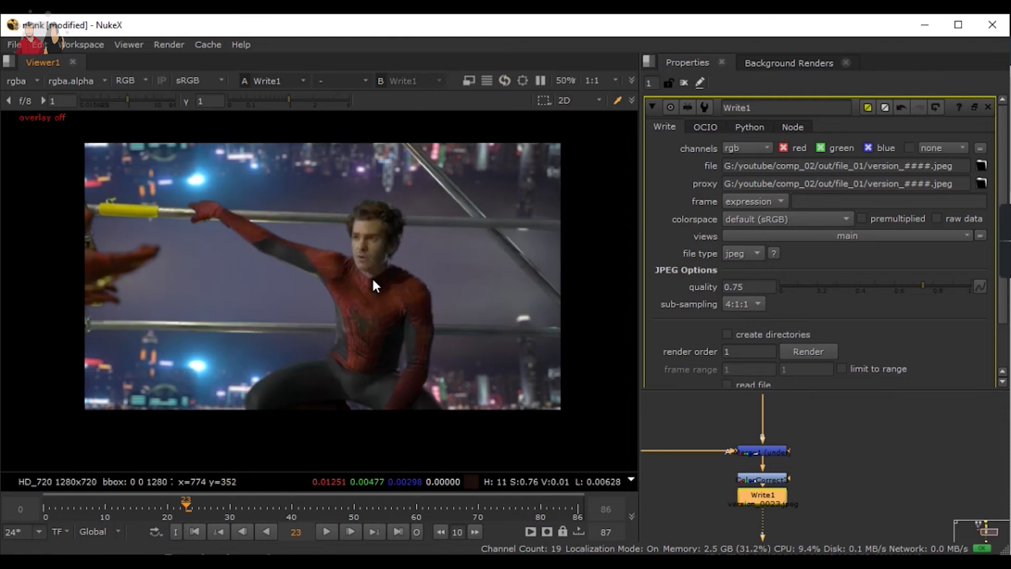
{"action": "left_click", "coordinate": [806, 351]}
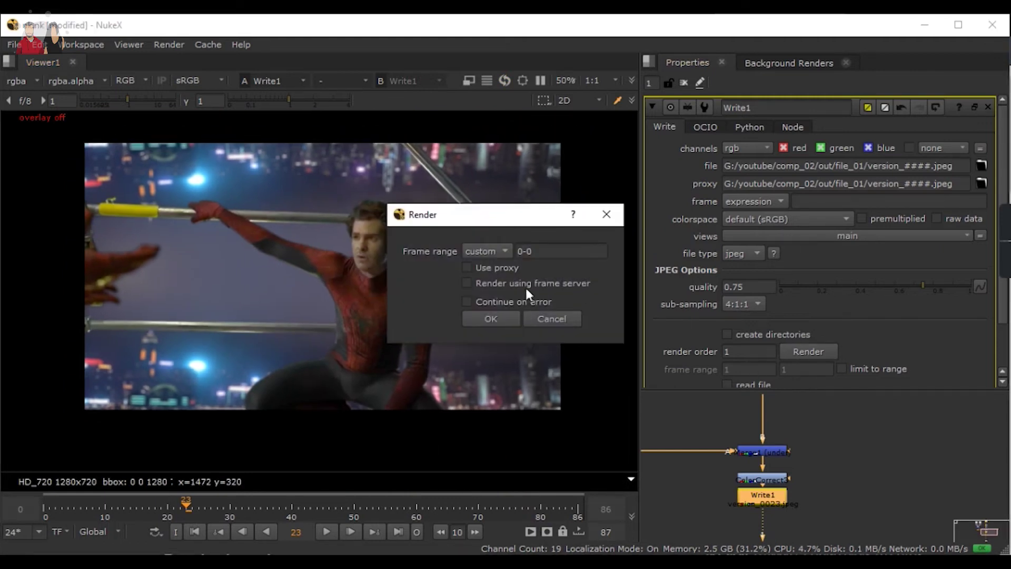
{"action": "left_click", "coordinate": [490, 251]}
{"action": "left_click", "coordinate": [500, 268]}
{"action": "left_click", "coordinate": [498, 318]}
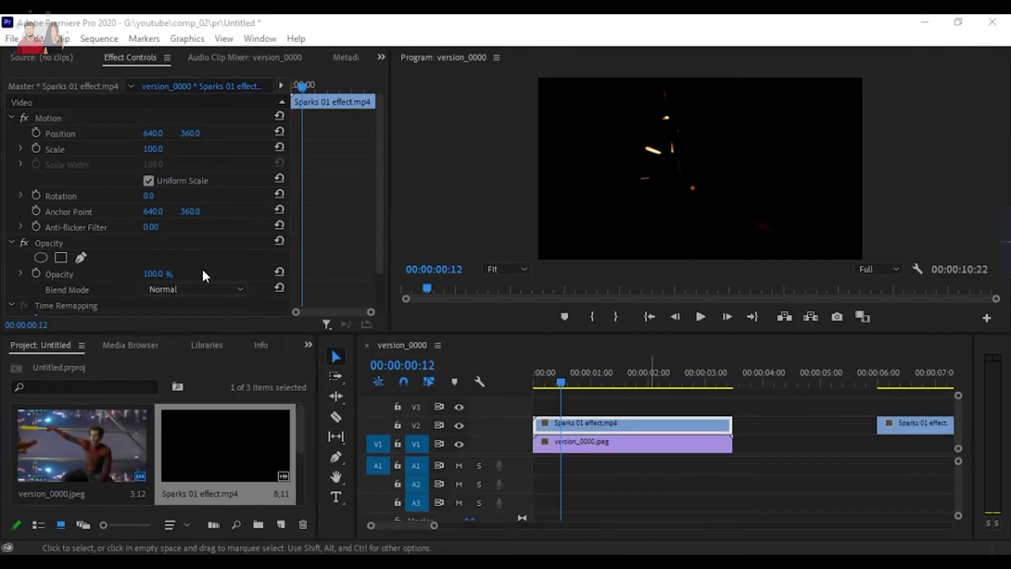
Step: In Premiere Pro, set the blend mode of the Sparks 01 effect.mp4 clip over the rendered sequence to Screen
{"action": "left_click_drag", "start_coordinate": [590, 383], "coordinate": [624, 417]}
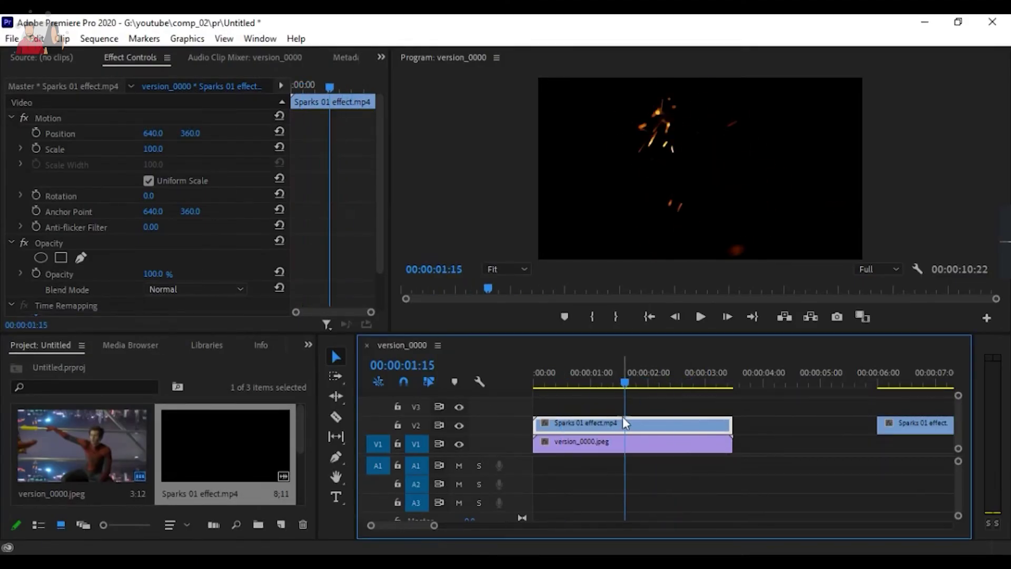
{"action": "left_click", "coordinate": [185, 290]}
{"action": "left_click", "coordinate": [185, 160]}
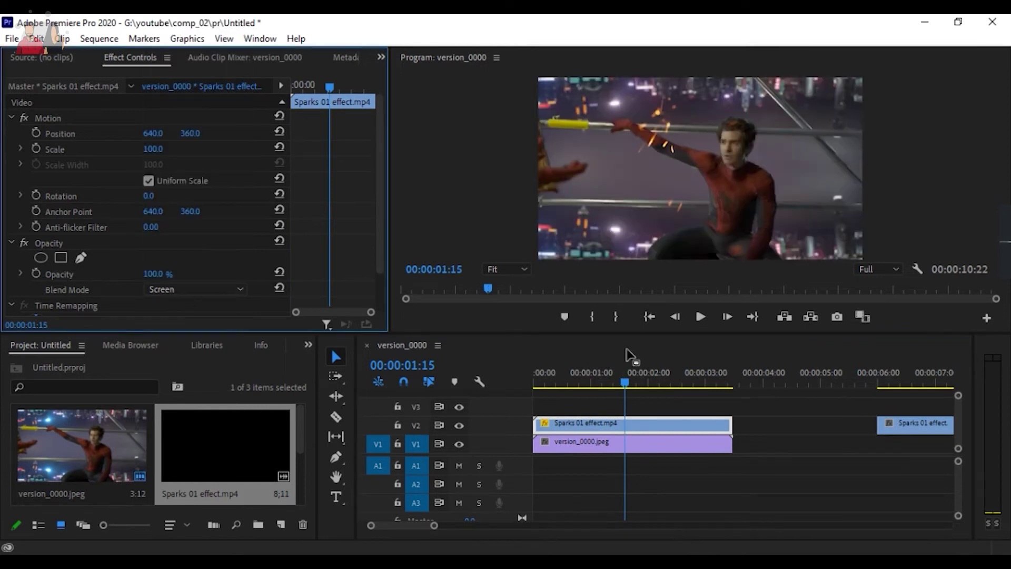
{"action": "left_click_drag", "start_coordinate": [631, 378], "coordinate": [578, 378]}
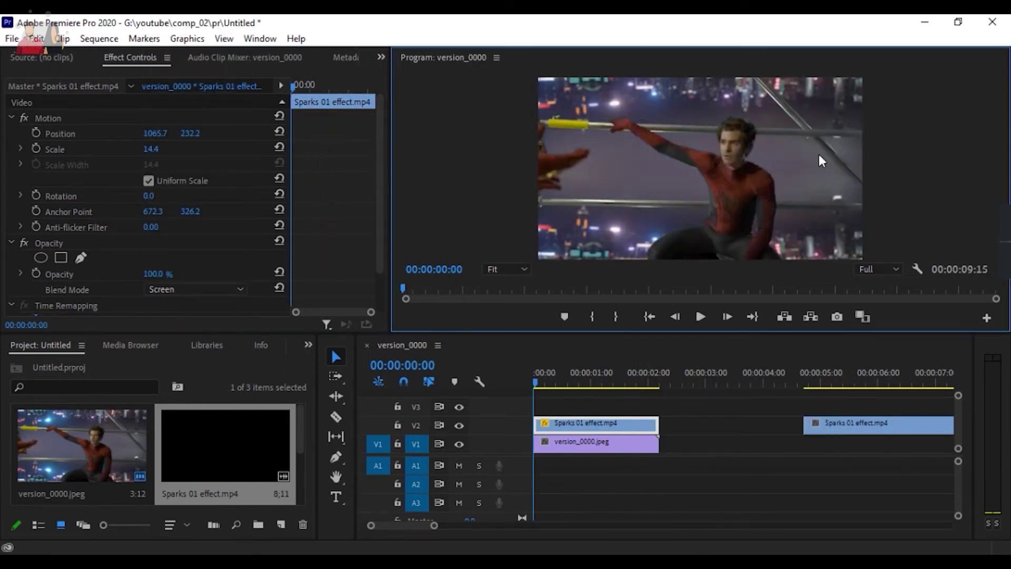
Step: Enlarge the program preview and move the small sparks clip onto the diagonal pole, at position 1081.3, 257.5
{"action": "left_click_drag", "start_coordinate": [716, 334], "coordinate": [708, 428]}
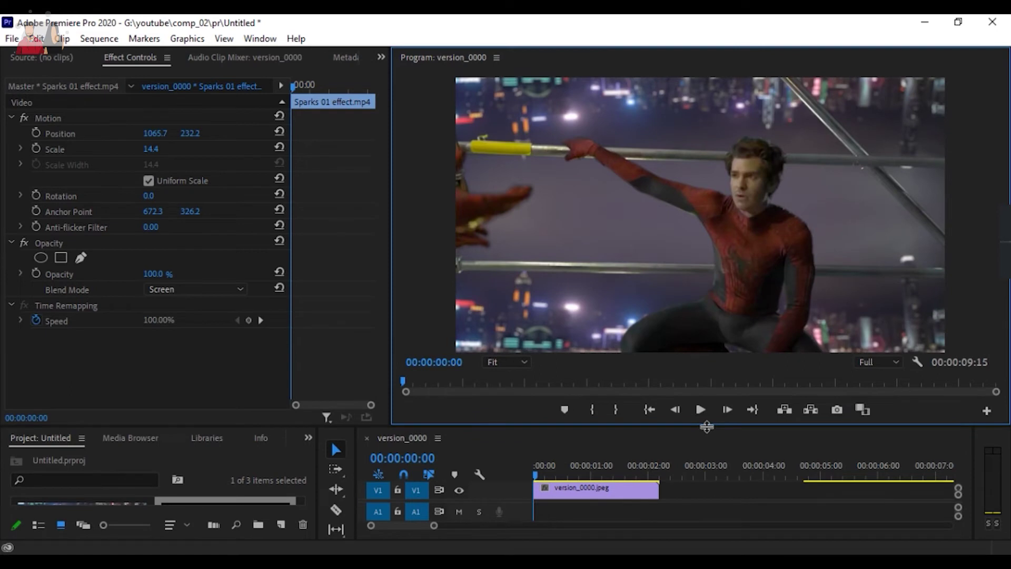
{"action": "left_click", "coordinate": [59, 118]}
{"action": "key", "text": "space"}
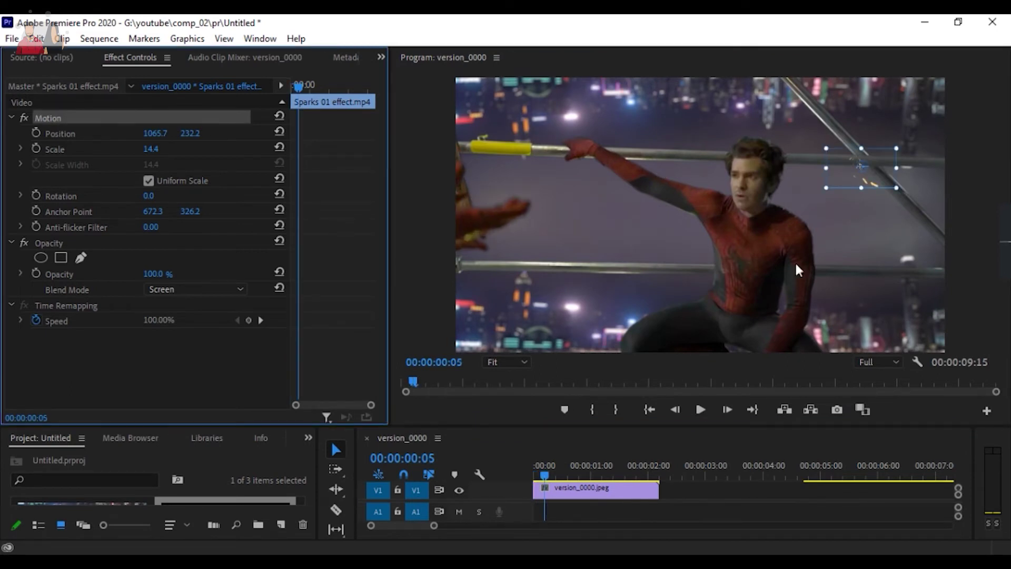
{"action": "left_click_drag", "start_coordinate": [868, 176], "coordinate": [873, 185]}
{"action": "left_click", "coordinate": [902, 114]}
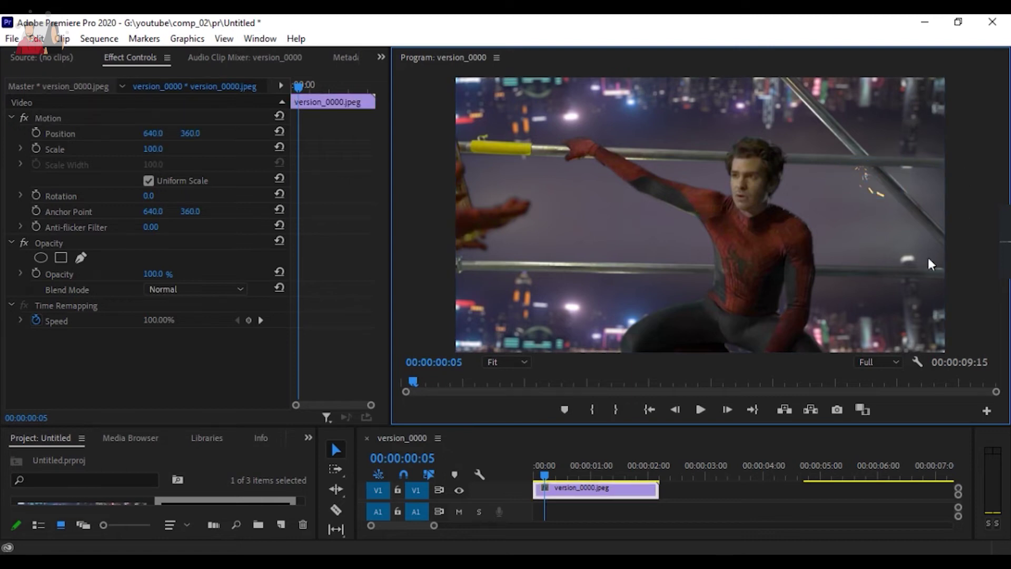
{"action": "left_click_drag", "start_coordinate": [556, 476], "coordinate": [588, 480]}
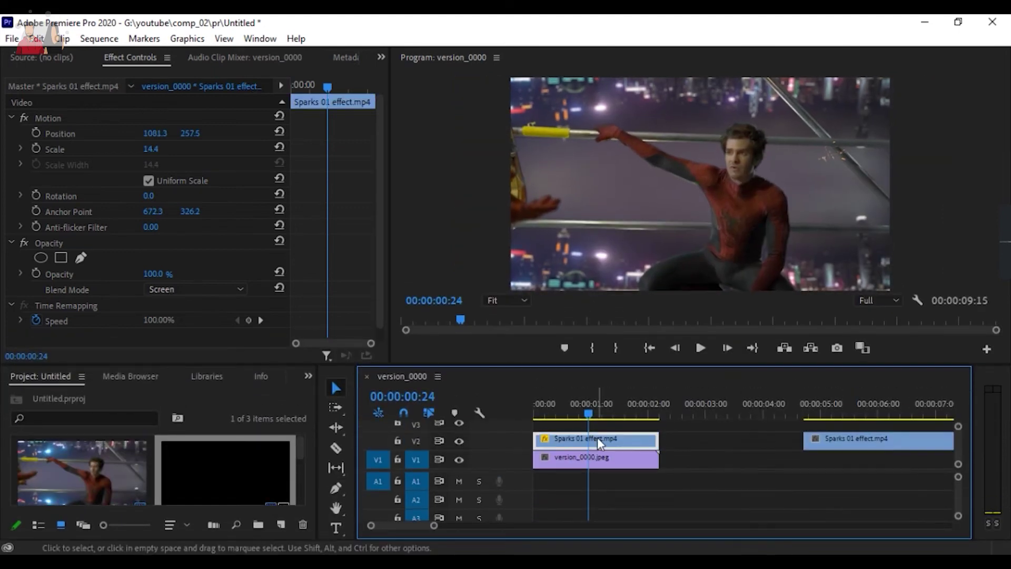
Step: Lower the sparks clip's opacity to 35% and play the sequence from the start
{"action": "left_click_drag", "start_coordinate": [152, 274], "coordinate": [123, 274]}
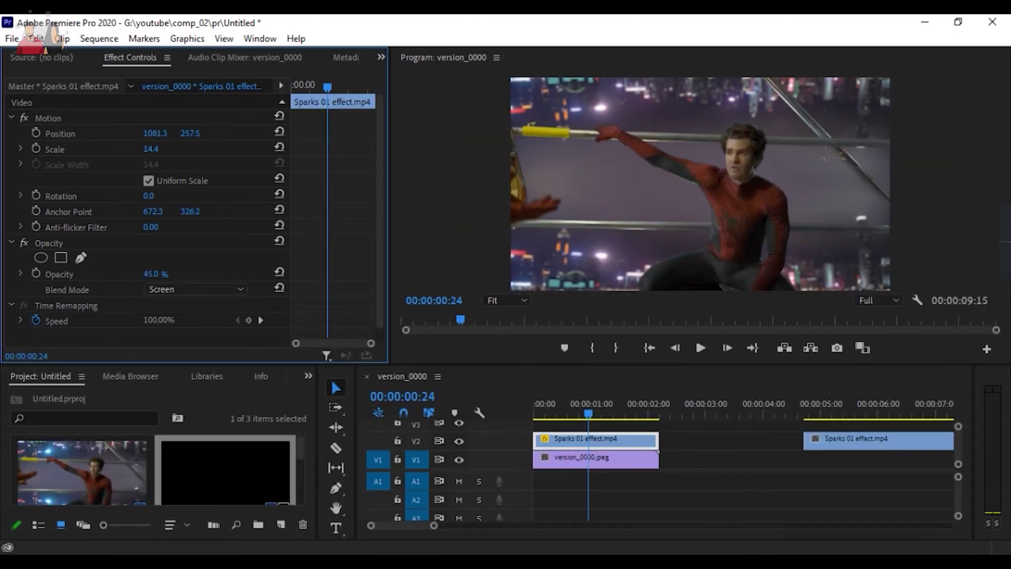
{"action": "left_click", "coordinate": [502, 404]}
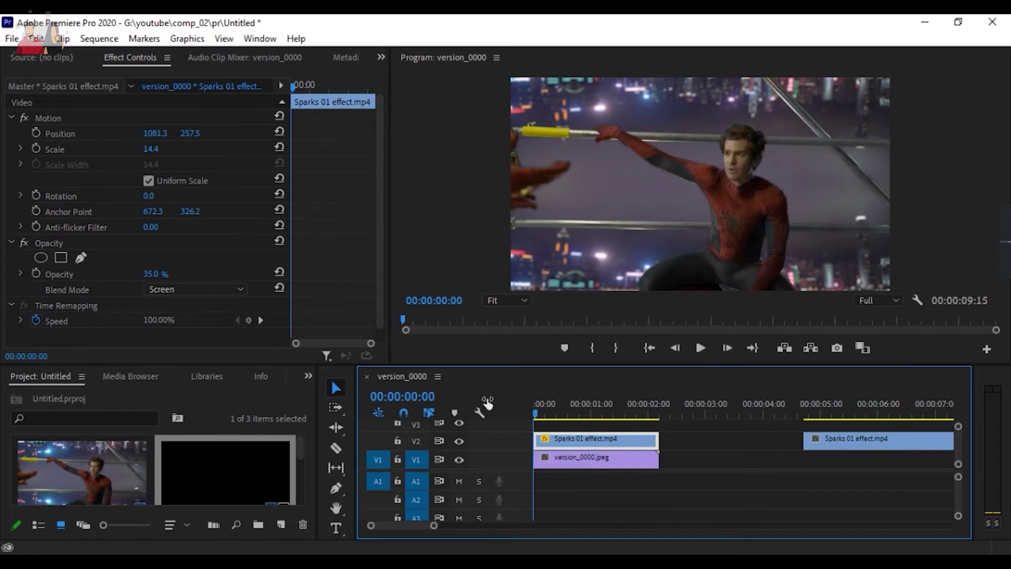
{"action": "key", "text": "space"}
{"action": "key", "text": "space"}
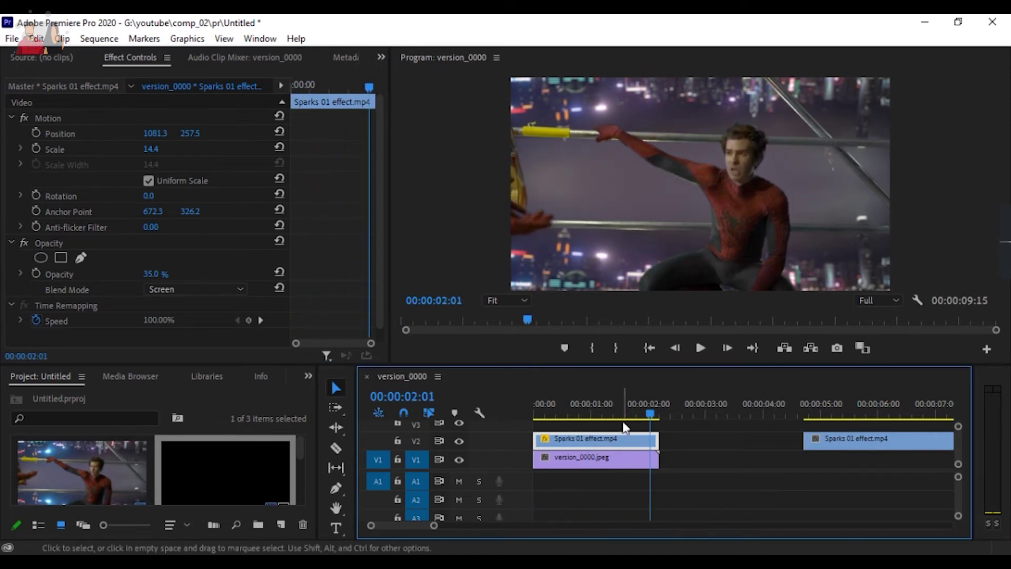
Step: Set the sparks clip's speed to 50% and play the result from the start
{"action": "left_click_drag", "start_coordinate": [621, 419], "coordinate": [583, 418]}
{"action": "right_click", "coordinate": [584, 441]}
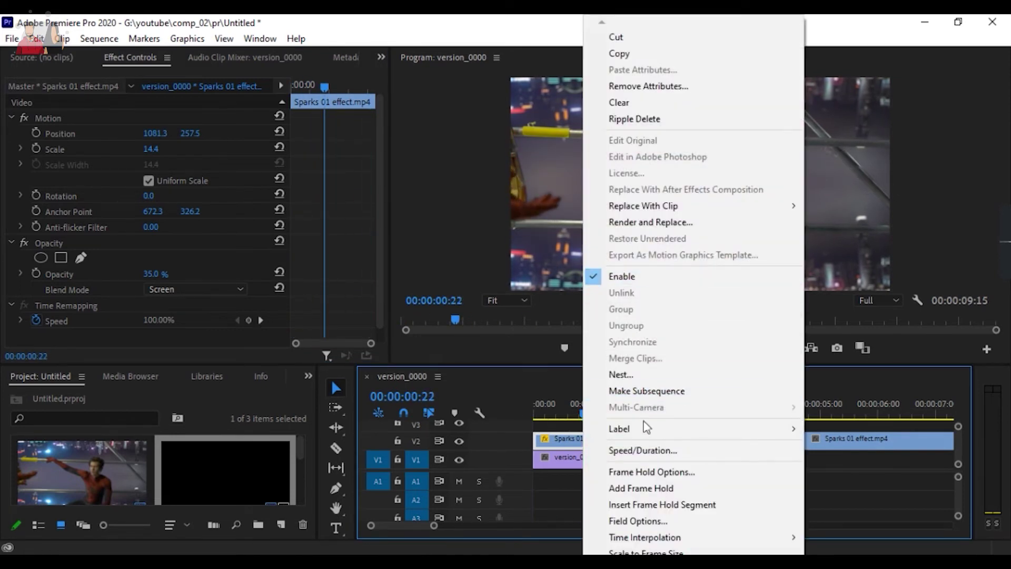
{"action": "left_click", "coordinate": [655, 452]}
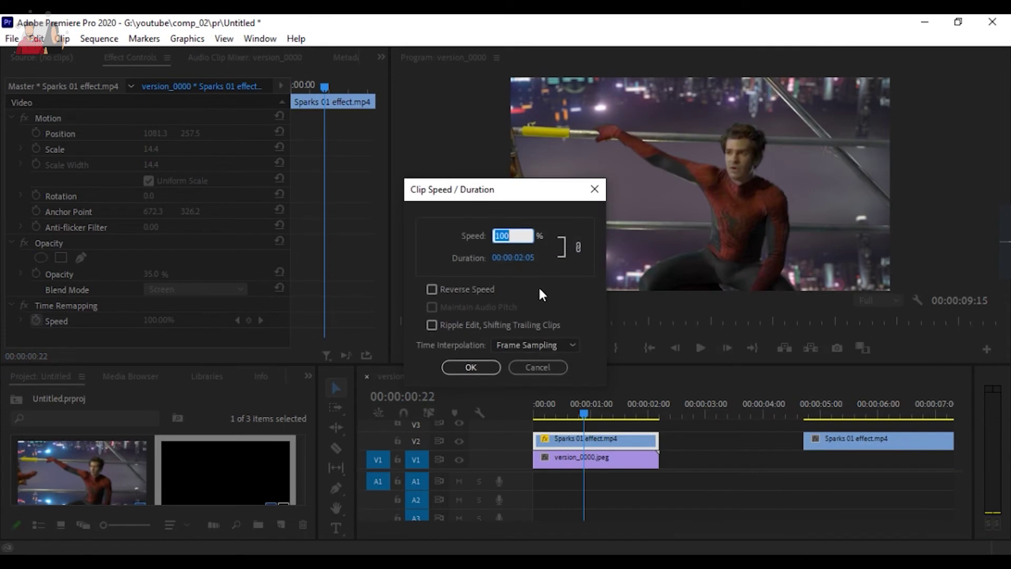
{"action": "type", "text": "150"}
{"action": "left_click_drag", "start_coordinate": [520, 236], "coordinate": [412, 239]}
{"action": "type", "text": "50"}
{"action": "key", "text": "Return"}
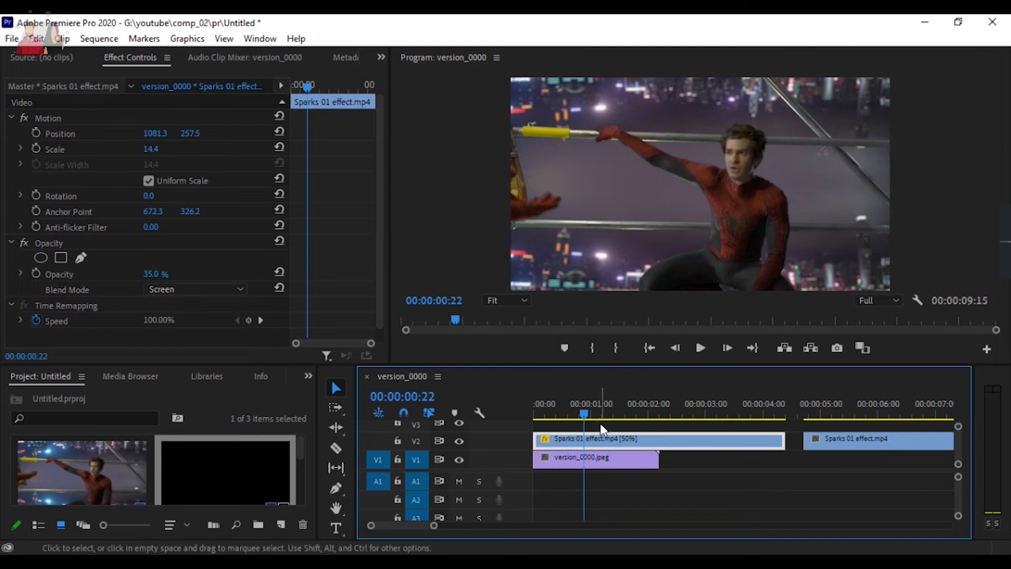
{"action": "key", "text": "Home"}
{"action": "key", "text": "space"}
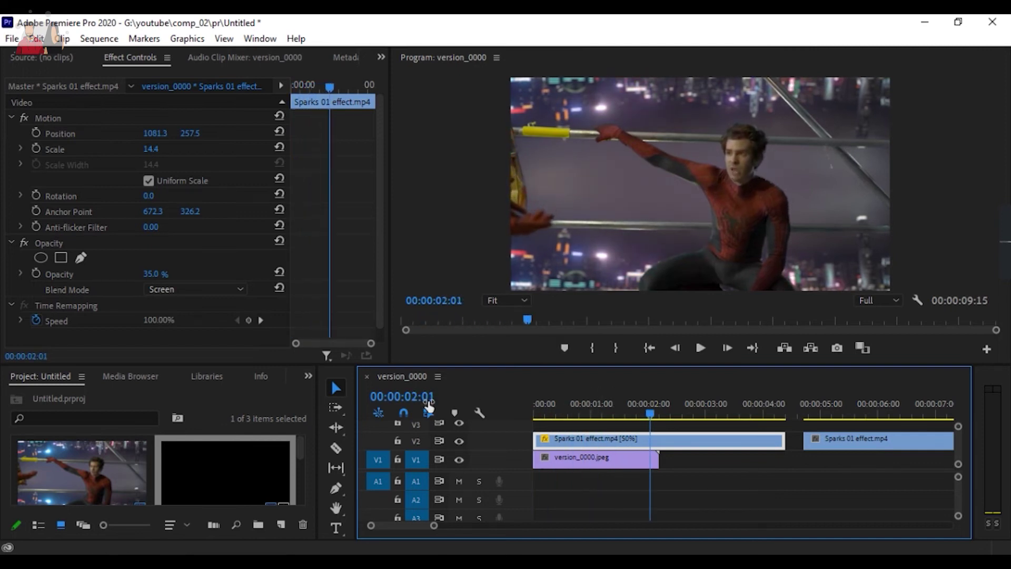
Step: Split the slowed sparks clip at 00:00:02:04, where the rendered footage ends, and delete the excess part
{"action": "mouse_move", "coordinate": [648, 421]}
{"action": "left_mouse_down"}
{"action": "mouse_move", "coordinate": [573, 412]}
{"action": "mouse_move", "coordinate": [648, 421]}
{"action": "left_mouse_up"}
{"action": "key", "text": "Right"}
{"action": "key", "text": "Right"}
{"action": "key", "text": "Right"}
{"action": "key", "text": "Right"}
{"action": "key", "text": "c"}
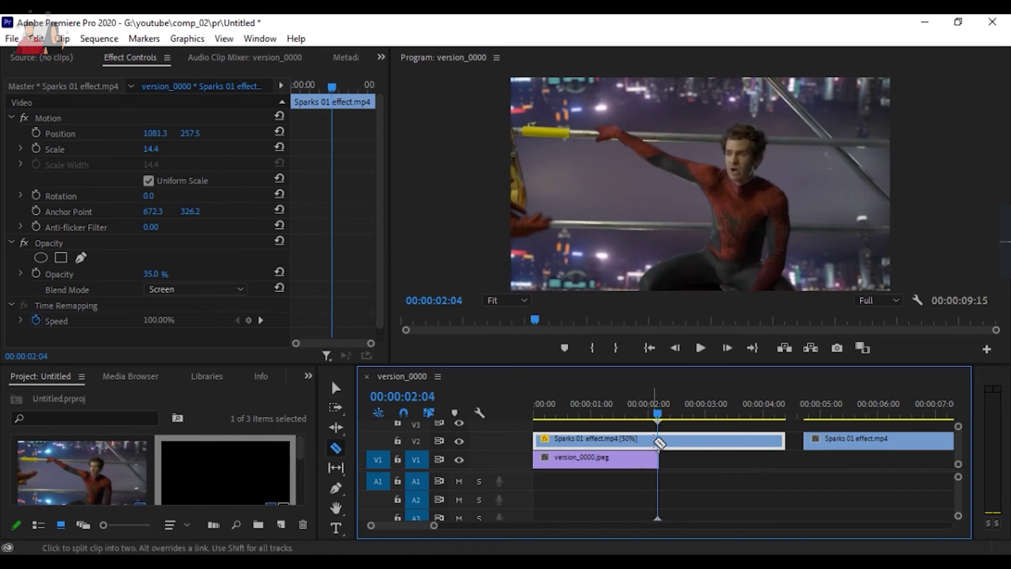
{"action": "left_click", "coordinate": [658, 439]}
{"action": "key", "text": "v"}
{"action": "left_click", "coordinate": [716, 446]}
{"action": "key", "text": "Delete"}
Step: Play and scrub the sequence from the start to examine the slowed sparks on the pole
{"action": "key", "text": "Home"}
{"action": "key", "text": "space"}
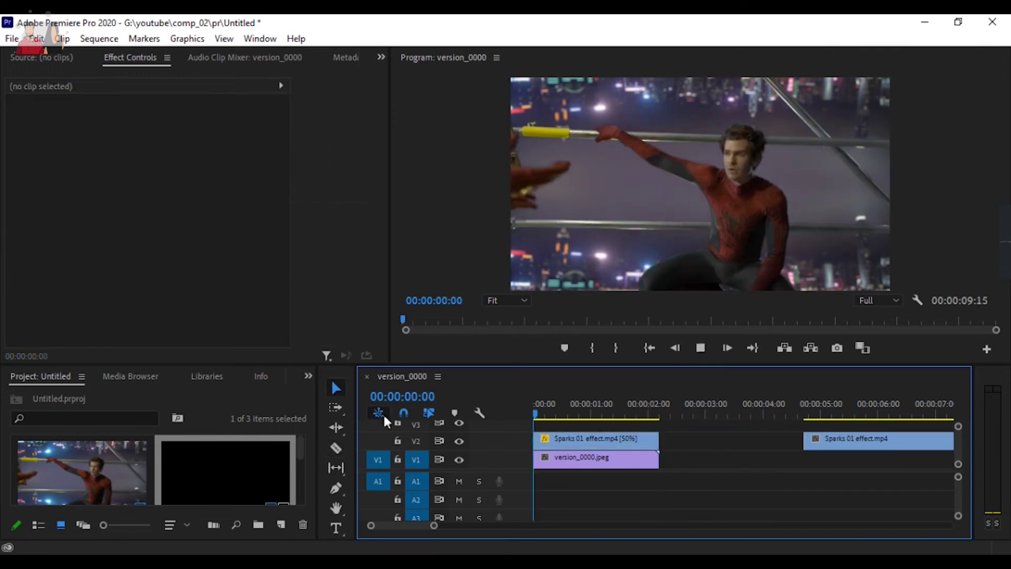
{"action": "key", "text": "space"}
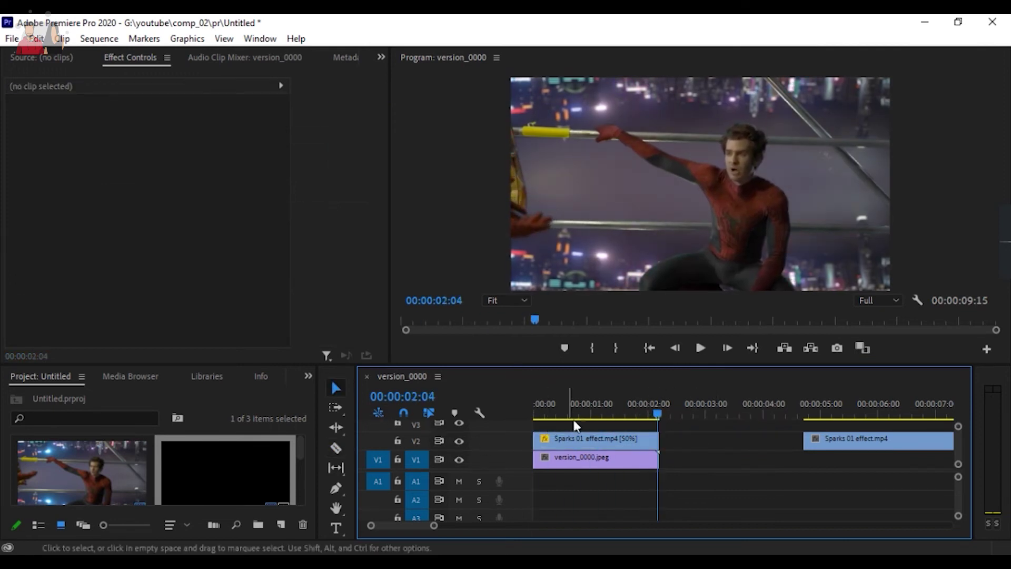
{"action": "left_click", "coordinate": [551, 414]}
{"action": "left_click_drag", "start_coordinate": [551, 414], "coordinate": [705, 416]}
{"action": "key", "text": "Home"}
{"action": "left_click", "coordinate": [578, 440]}
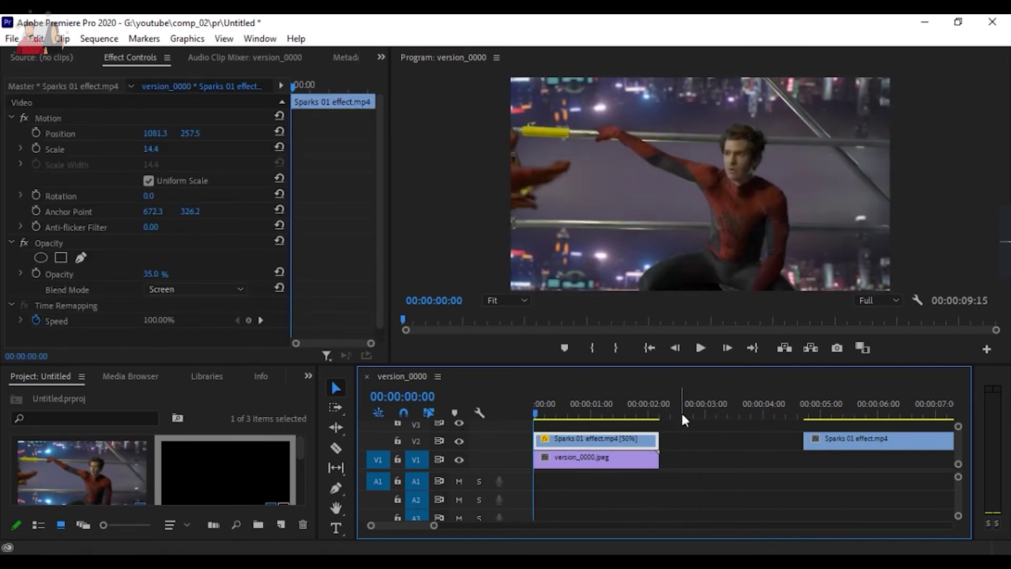
Step: Duplicate the slowed sparks clip and place the copy on track V3, aligned with the sequence start
{"action": "key", "text": "ctrl+c"}
{"action": "left_click", "coordinate": [684, 413]}
{"action": "key", "text": "ctrl+v"}
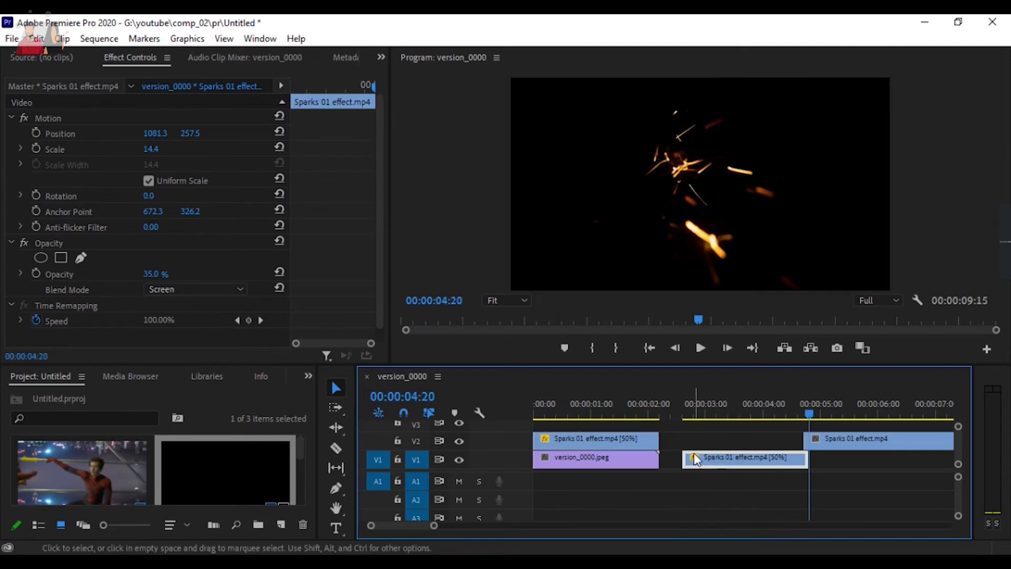
{"action": "left_click_drag", "start_coordinate": [724, 456], "coordinate": [562, 424]}
{"action": "left_click", "coordinate": [546, 414]}
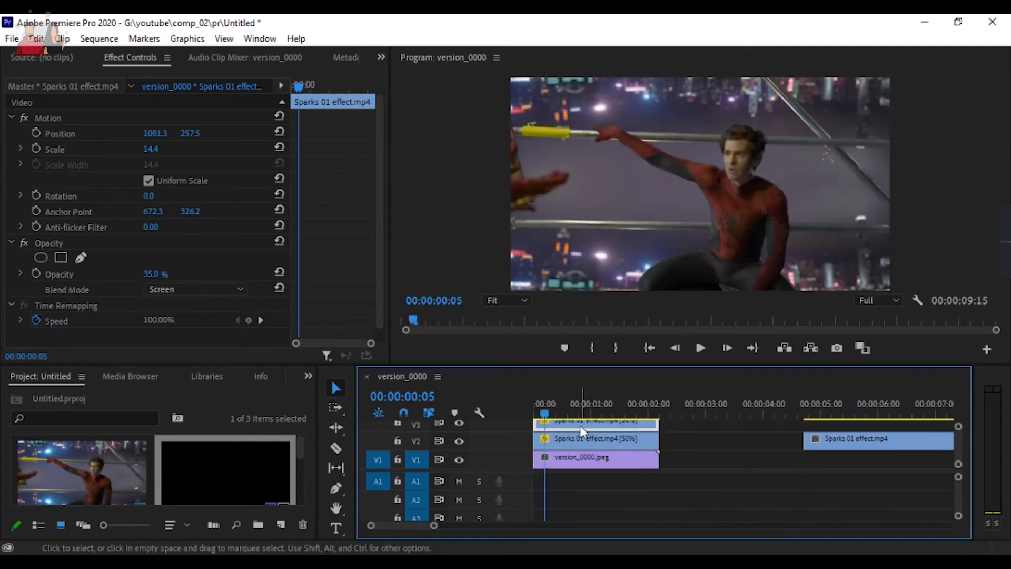
Step: Move the copied sparks down to the lower pole beside the actor, rotate them about 141°, and scrub through the result
{"action": "left_click", "coordinate": [66, 119]}
{"action": "left_click_drag", "start_coordinate": [832, 176], "coordinate": [827, 282]}
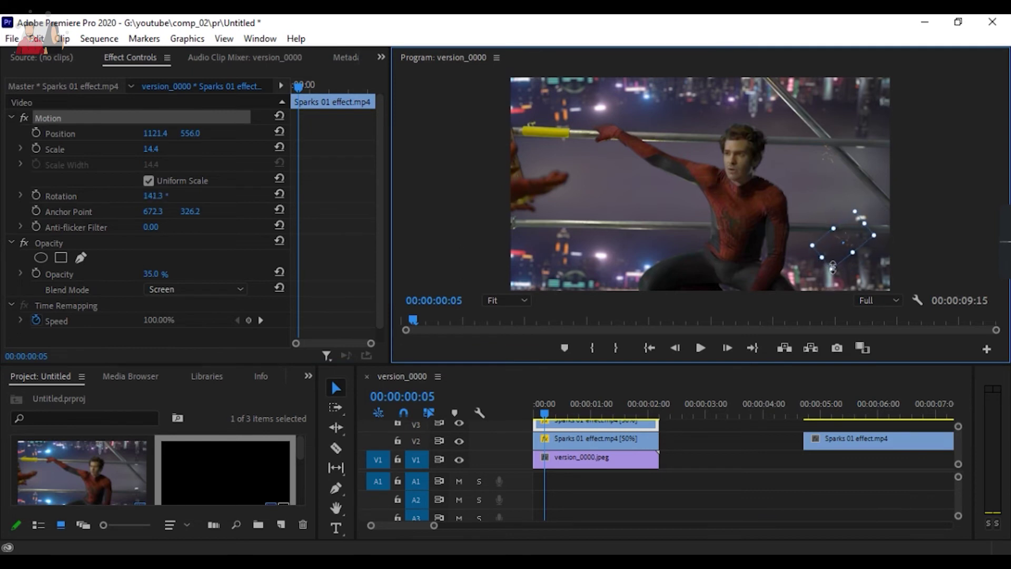
{"action": "left_click_drag", "start_coordinate": [850, 248], "coordinate": [879, 231]}
{"action": "left_click", "coordinate": [934, 225]}
{"action": "left_click_drag", "start_coordinate": [548, 406], "coordinate": [621, 419]}
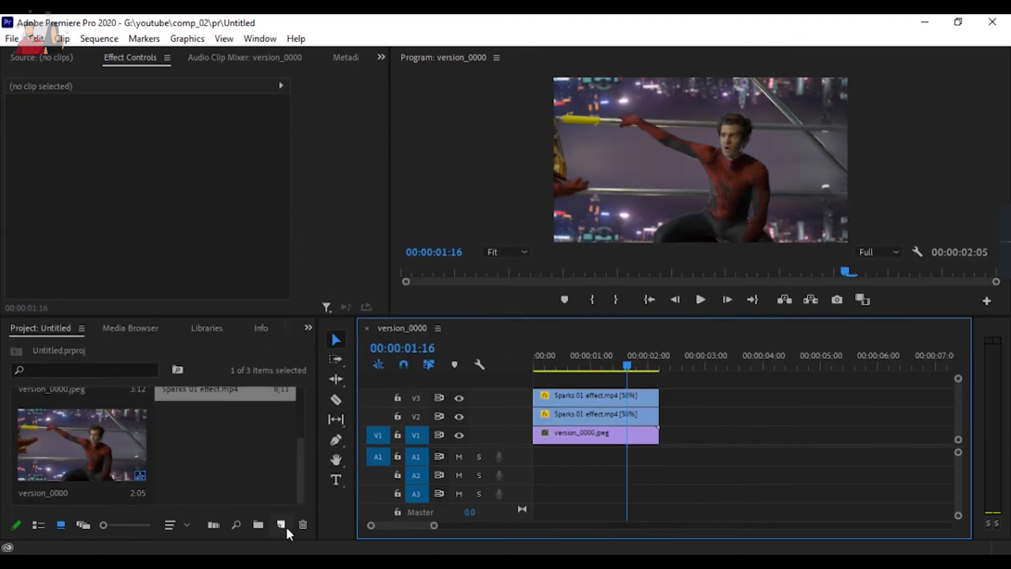
Step: Create an adjustment layer with the default settings and place it on track V4 above the sparks clips
{"action": "left_click", "coordinate": [282, 524]}
{"action": "left_click", "coordinate": [322, 391]}
{"action": "left_click", "coordinate": [528, 343]}
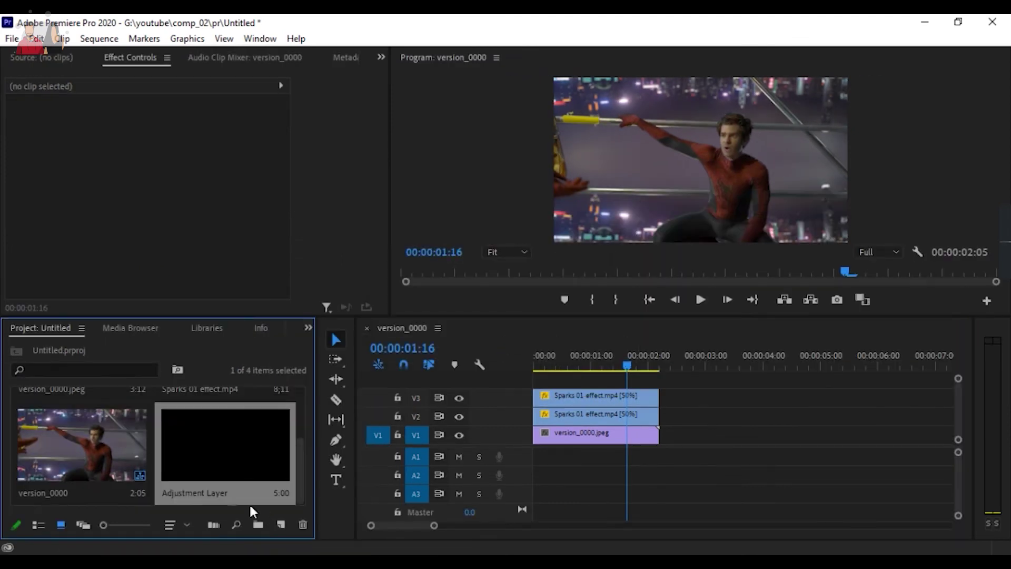
{"action": "left_click_drag", "start_coordinate": [248, 502], "coordinate": [658, 368]}
Step: Split the adjustment layer at 00:00:02:04, where the footage ends, and delete the excess part
{"action": "key", "text": "c"}
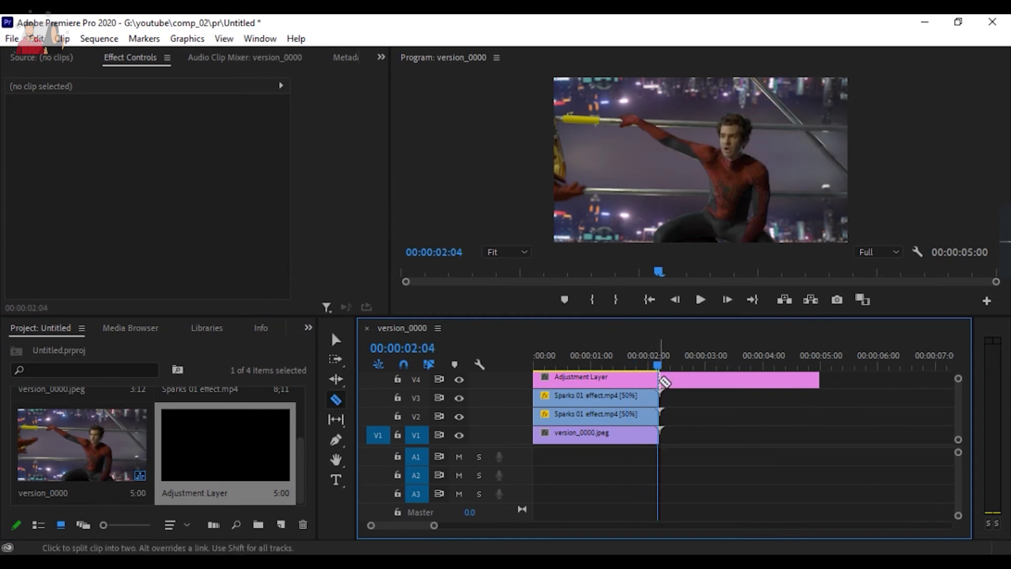
{"action": "left_click", "coordinate": [659, 379]}
{"action": "key", "text": "v"}
{"action": "left_click", "coordinate": [691, 375]}
{"action": "key", "text": "Delete"}
{"action": "left_click", "coordinate": [605, 356]}
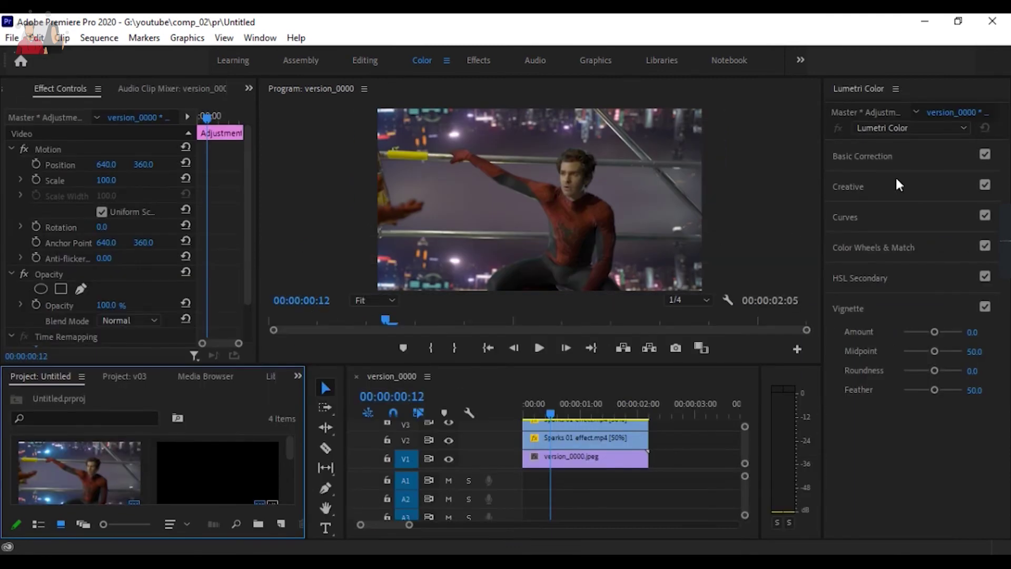
Step: Load Byers 11.CUBE as the adjustment layer's input LUT in the Lumetri basic correction
{"action": "left_click", "coordinate": [906, 154]}
{"action": "left_click", "coordinate": [916, 178]}
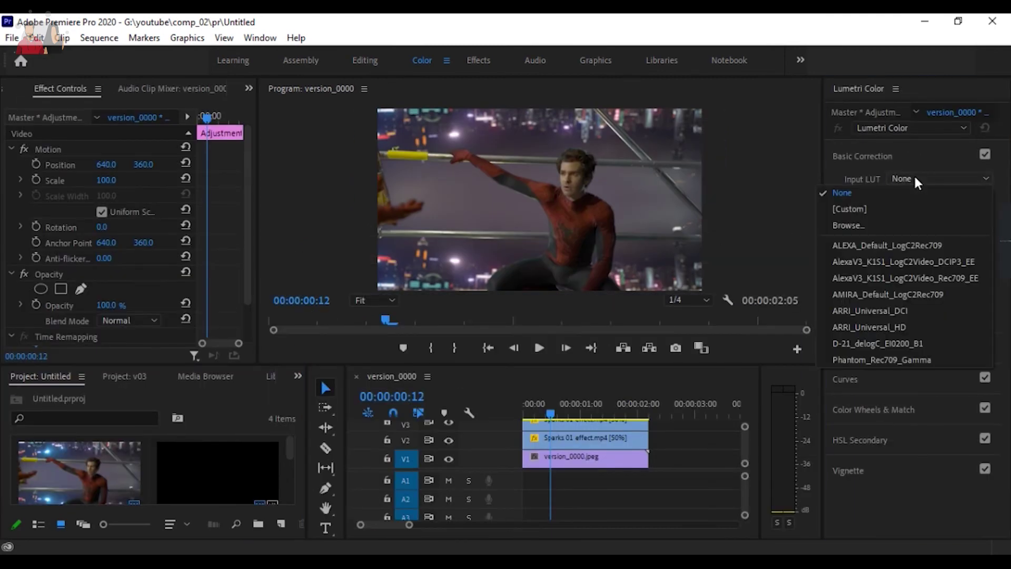
{"action": "left_click", "coordinate": [887, 227]}
{"action": "left_click", "coordinate": [211, 154]}
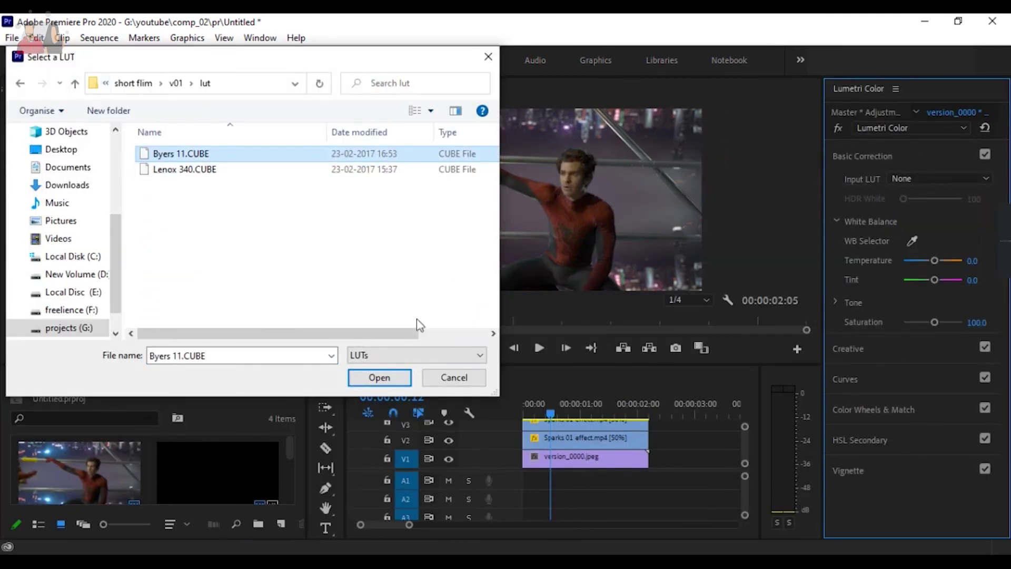
{"action": "left_click", "coordinate": [379, 378]}
Step: Set the adjustment layer's input LUT to Lenox 340.CUBE and scrub through the sequence to check the grade
{"action": "left_click", "coordinate": [926, 178]}
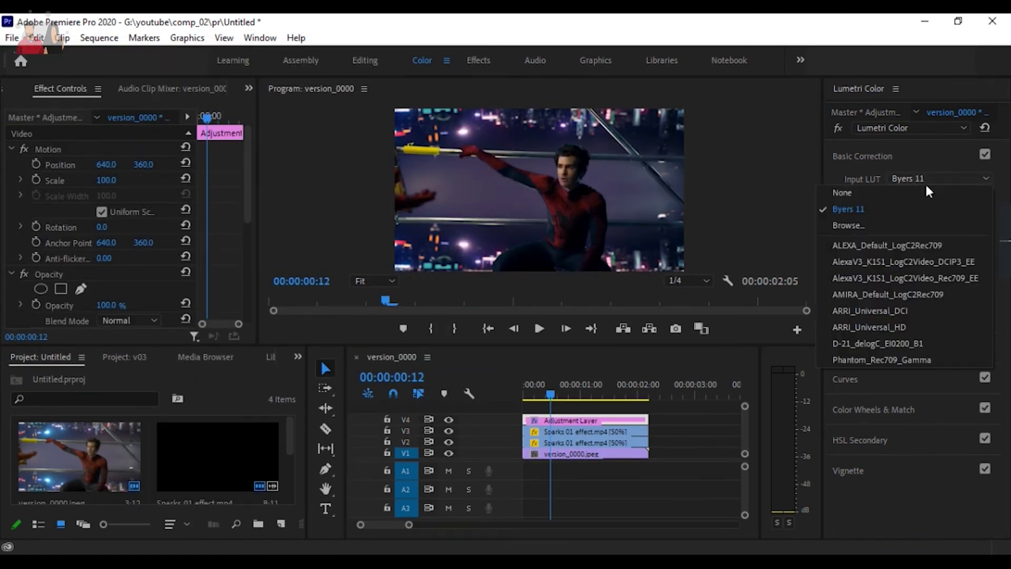
{"action": "left_click", "coordinate": [886, 222]}
{"action": "left_click", "coordinate": [184, 169]}
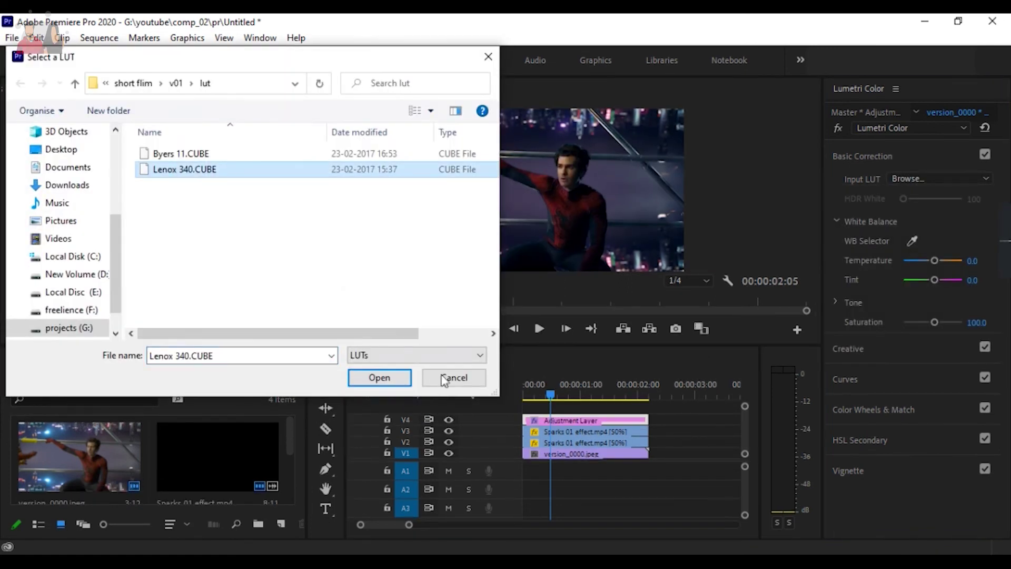
{"action": "left_click", "coordinate": [392, 380]}
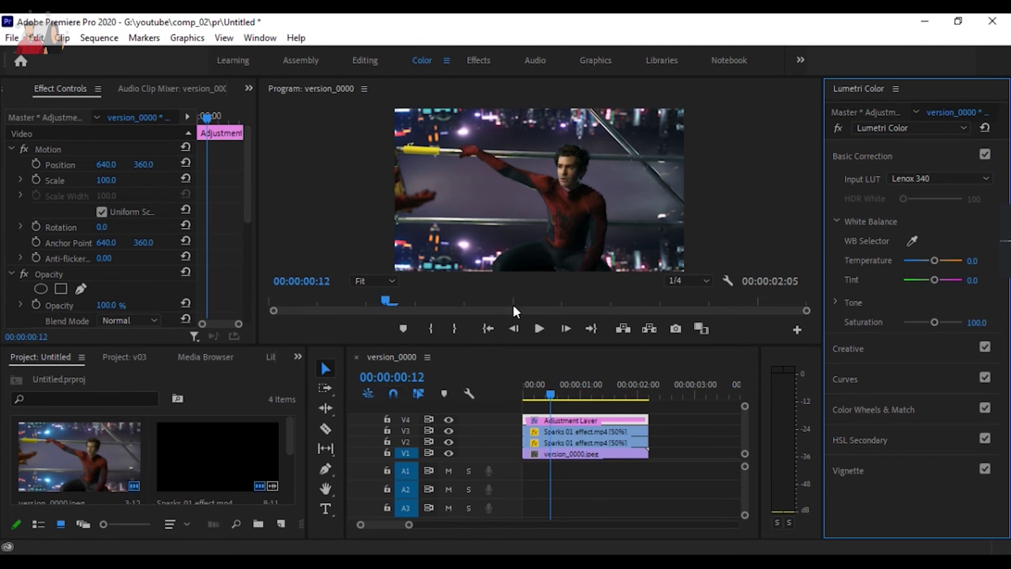
{"action": "left_click_drag", "start_coordinate": [516, 312], "coordinate": [745, 303]}
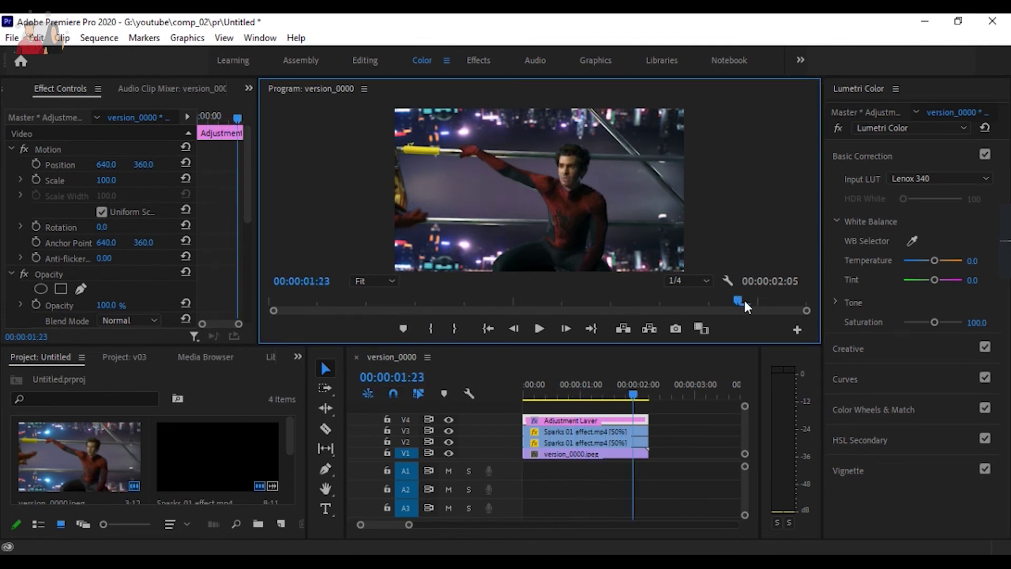
{"action": "left_click", "coordinate": [607, 306]}
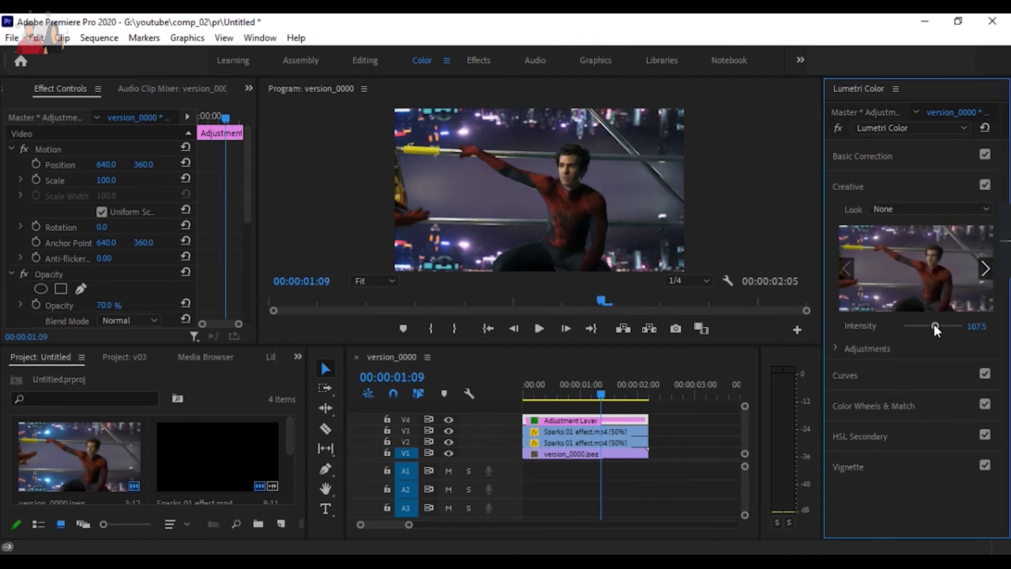
Step: Raise the faded film amount slightly in the Lumetri creative adjustments and scrub through the graded sequence
{"action": "left_click", "coordinate": [850, 349]}
{"action": "left_click_drag", "start_coordinate": [903, 368], "coordinate": [914, 371]}
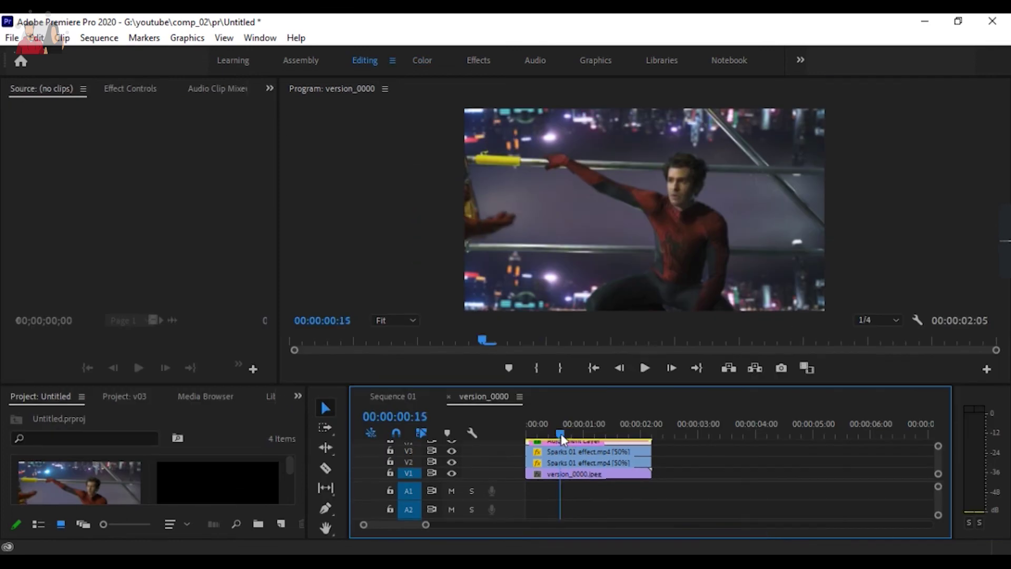
{"action": "left_click_drag", "start_coordinate": [561, 434], "coordinate": [643, 450]}
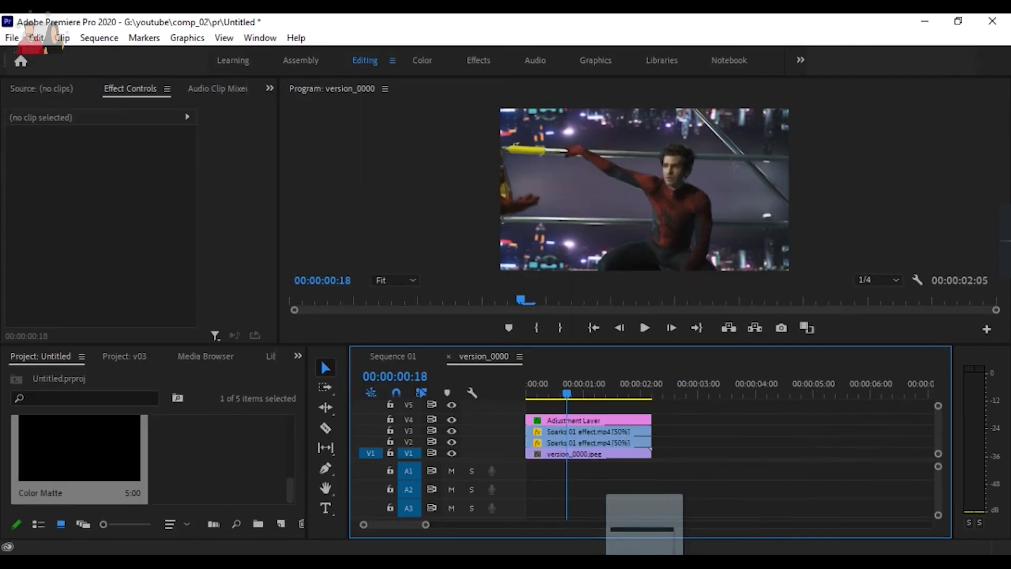
Step: Place the Untitled-1.png letterbox overlay on track V5, split it where the footage ends, and delete the excess part
{"action": "left_click_drag", "start_coordinate": [644, 553], "coordinate": [590, 406]}
{"action": "key", "text": "c"}
{"action": "left_click", "coordinate": [651, 405]}
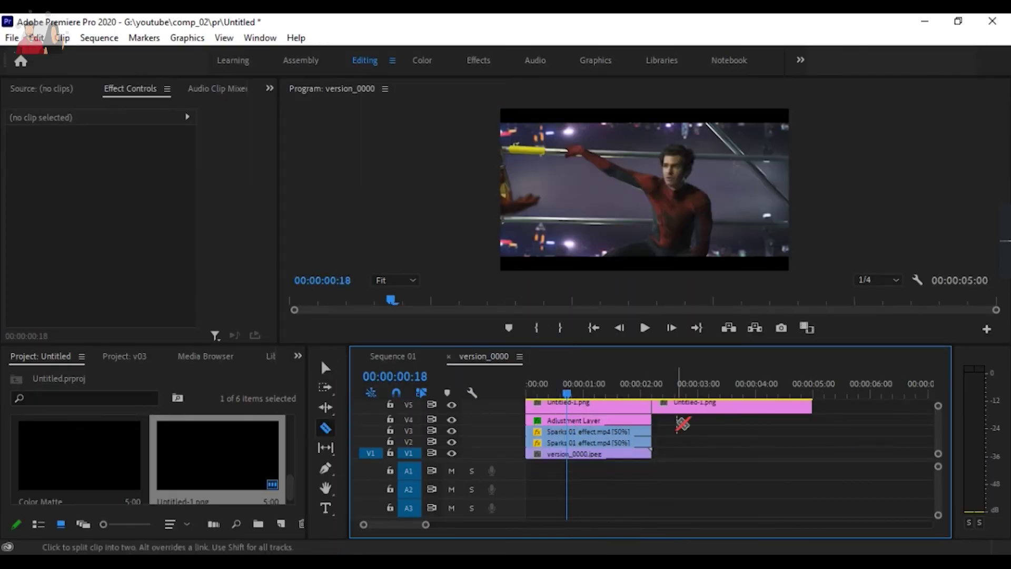
{"action": "key", "text": "v"}
{"action": "left_click", "coordinate": [690, 407]}
{"action": "key", "text": "Delete"}
Step: Preview the letterboxed frame at 00:00:01:00 and set the Untitled-1.png overlay's scale to about 114
{"action": "left_click", "coordinate": [630, 394]}
{"action": "left_click_drag", "start_coordinate": [630, 394], "coordinate": [584, 394]}
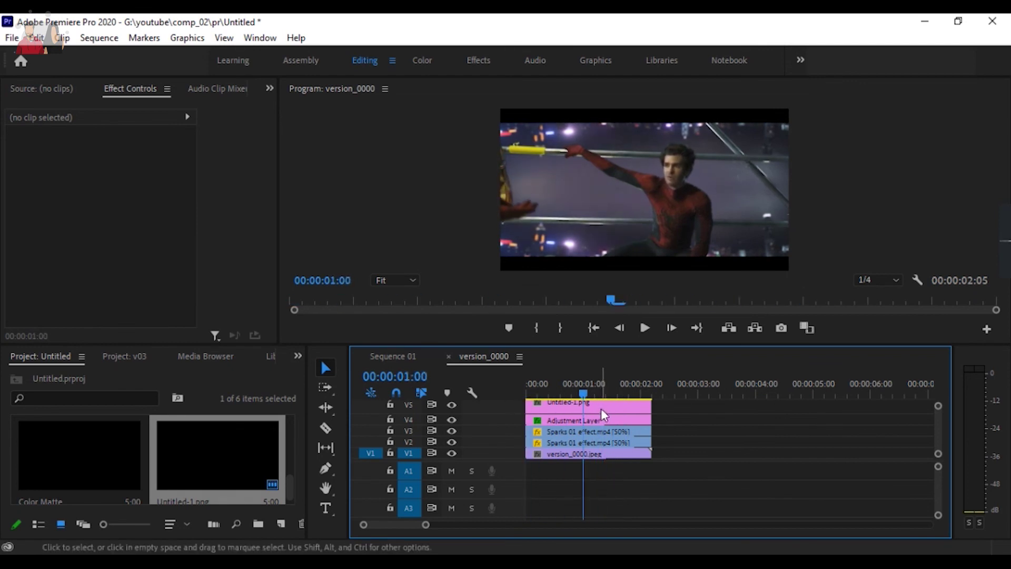
{"action": "left_click", "coordinate": [603, 409]}
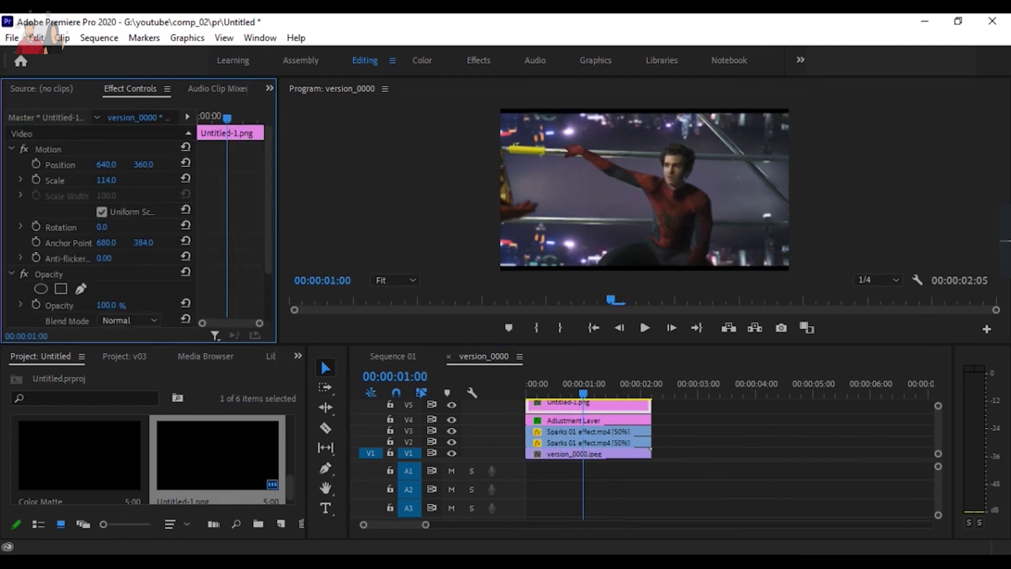